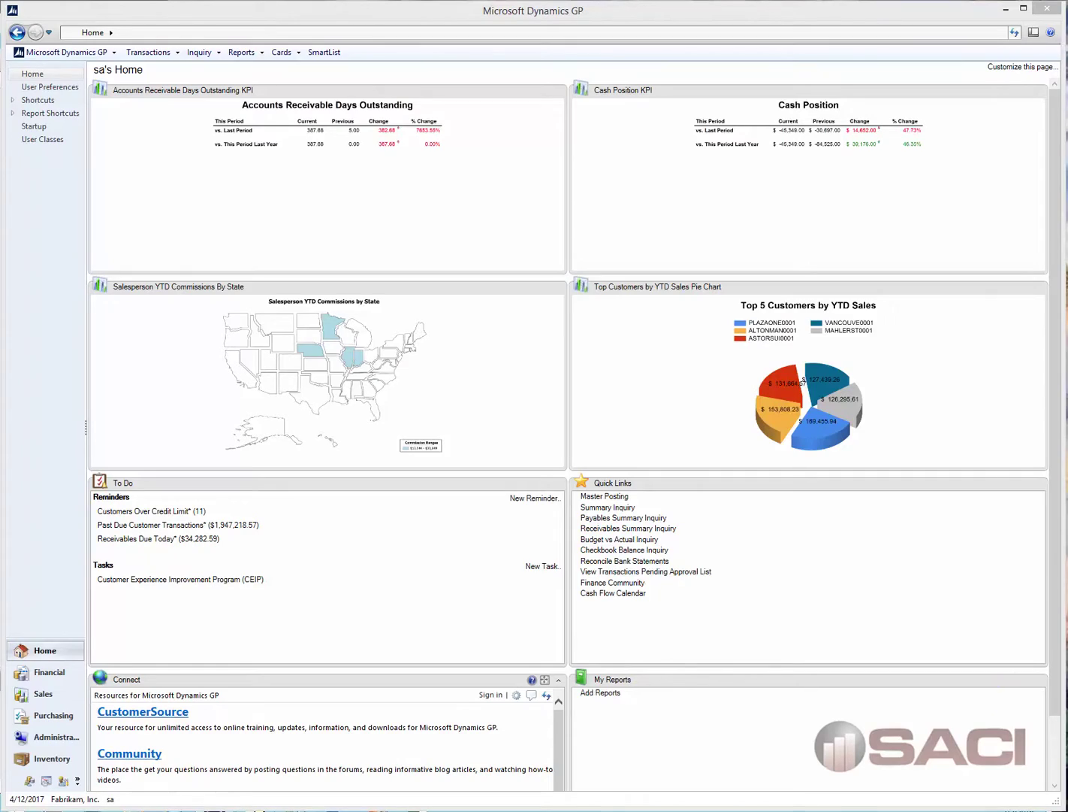
Move the PO2079 Purchase Order Entry window into full view on the screen.
left_click_drag(1067, 207, 614, 201)
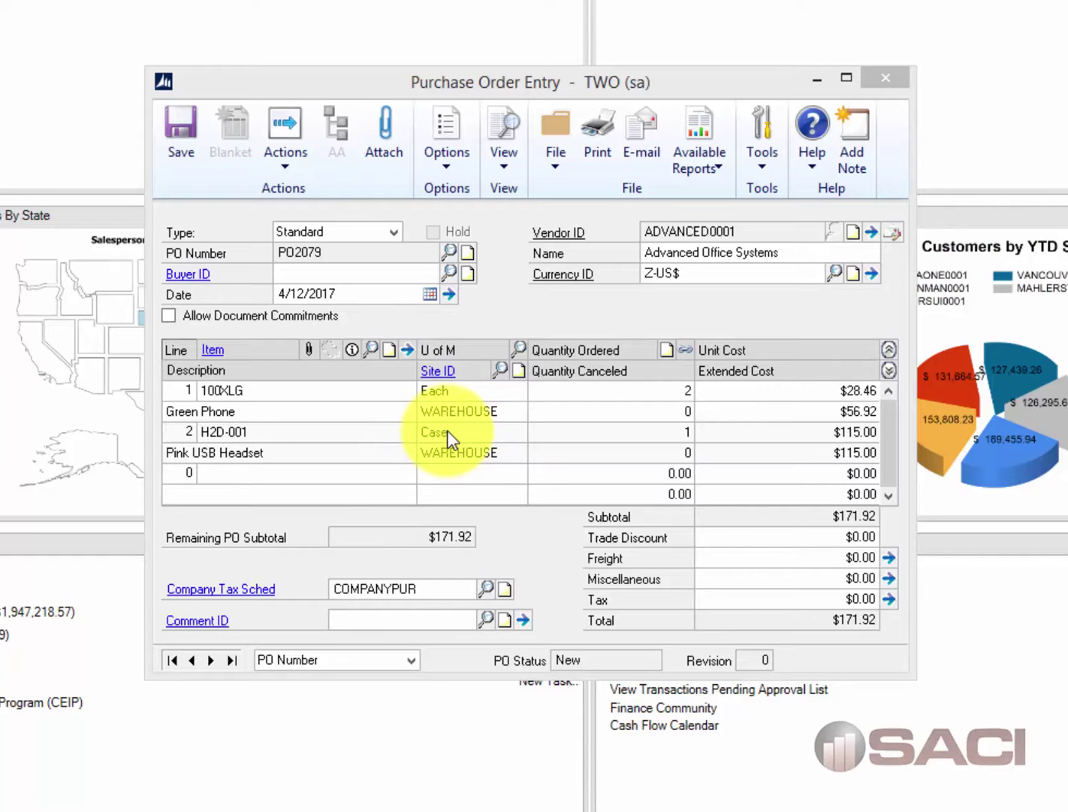
Start receiving and invoicing PO2079 and receive its marked order lines.
left_click(290, 157)
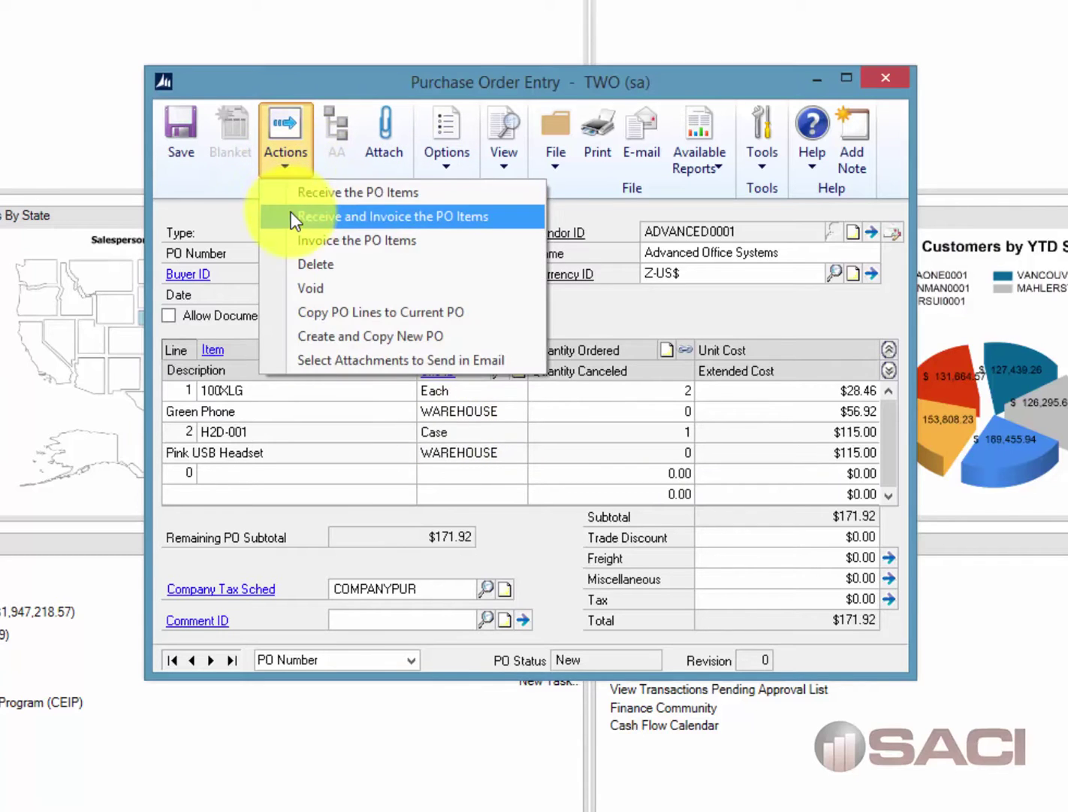
left_click(293, 217)
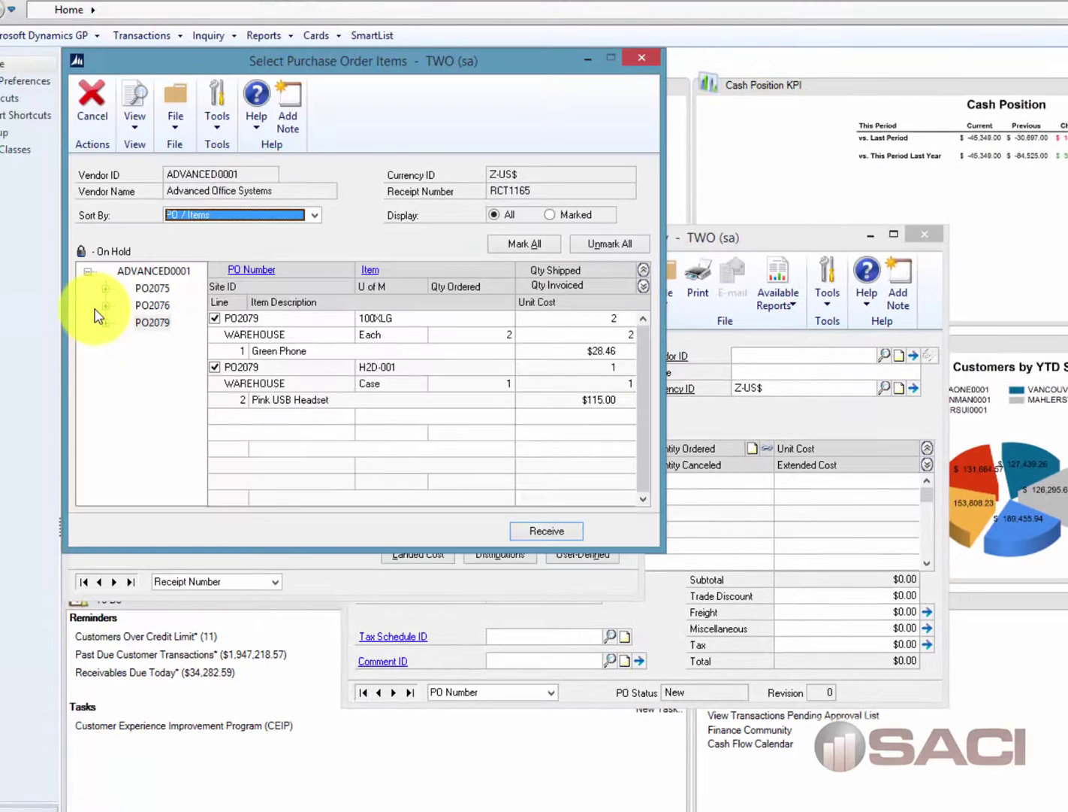
left_click(546, 532)
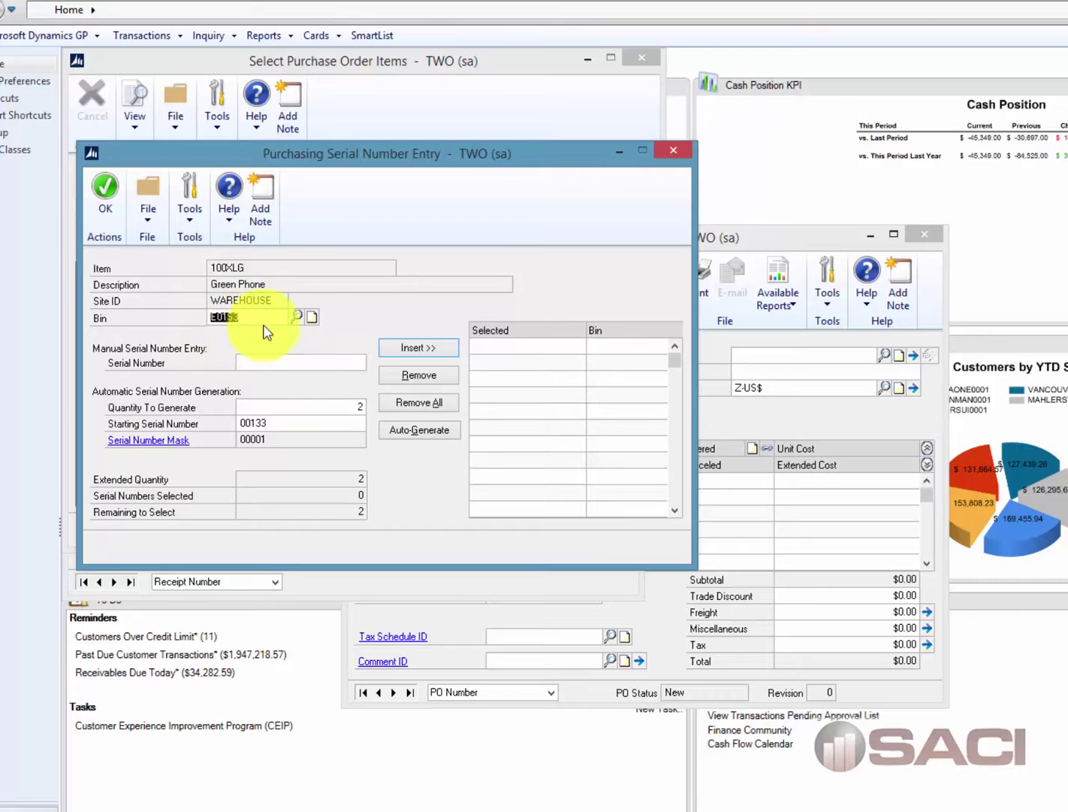
Generate Green Phone serial 00133 into bin E01S3 and 00134 into bin E06S5.
left_click(335, 408)
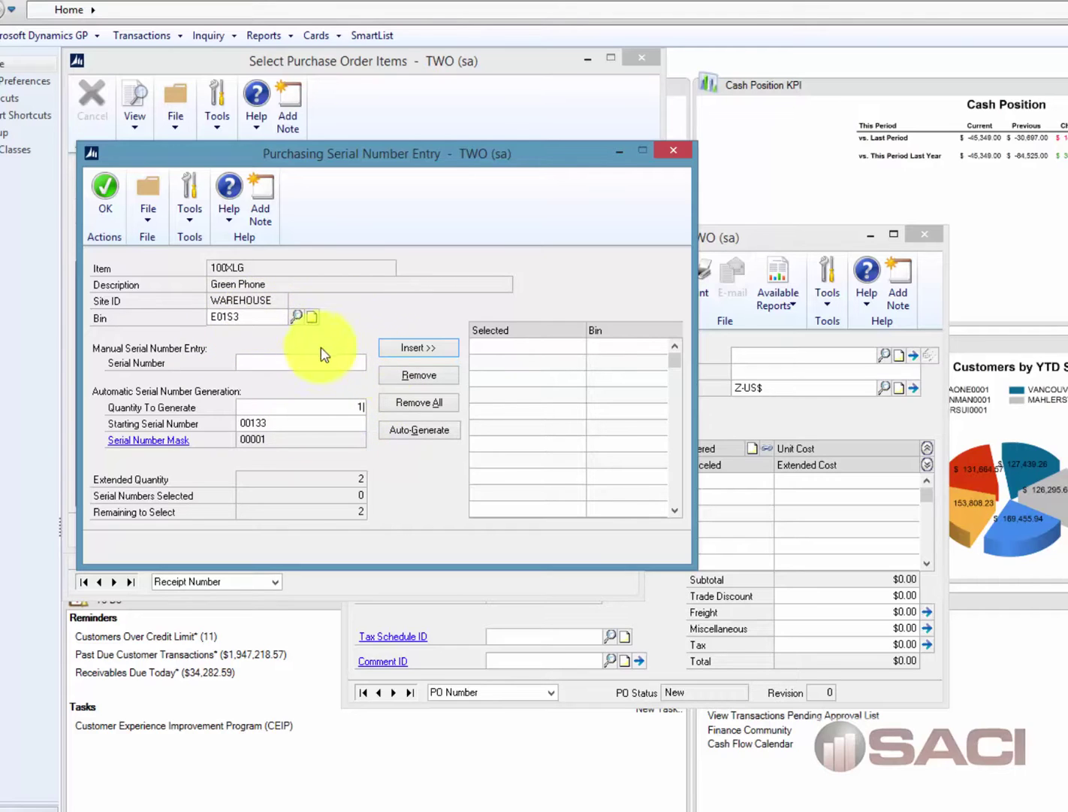
left_click(425, 438)
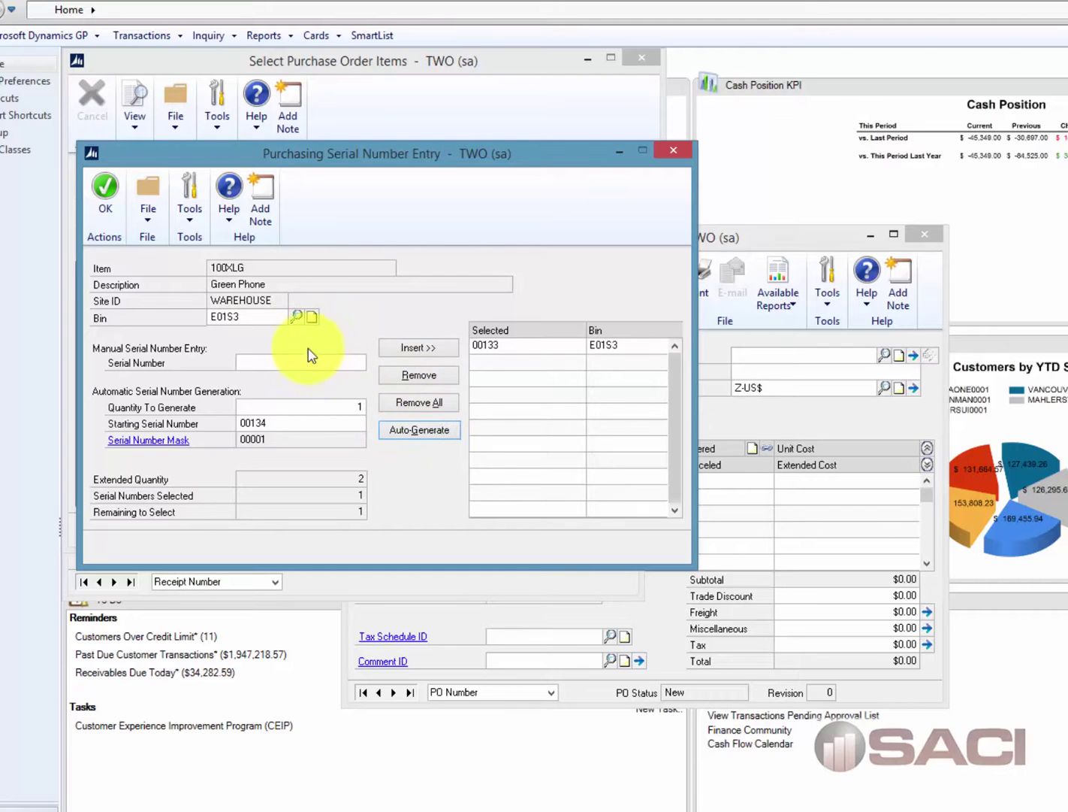
left_click(300, 318)
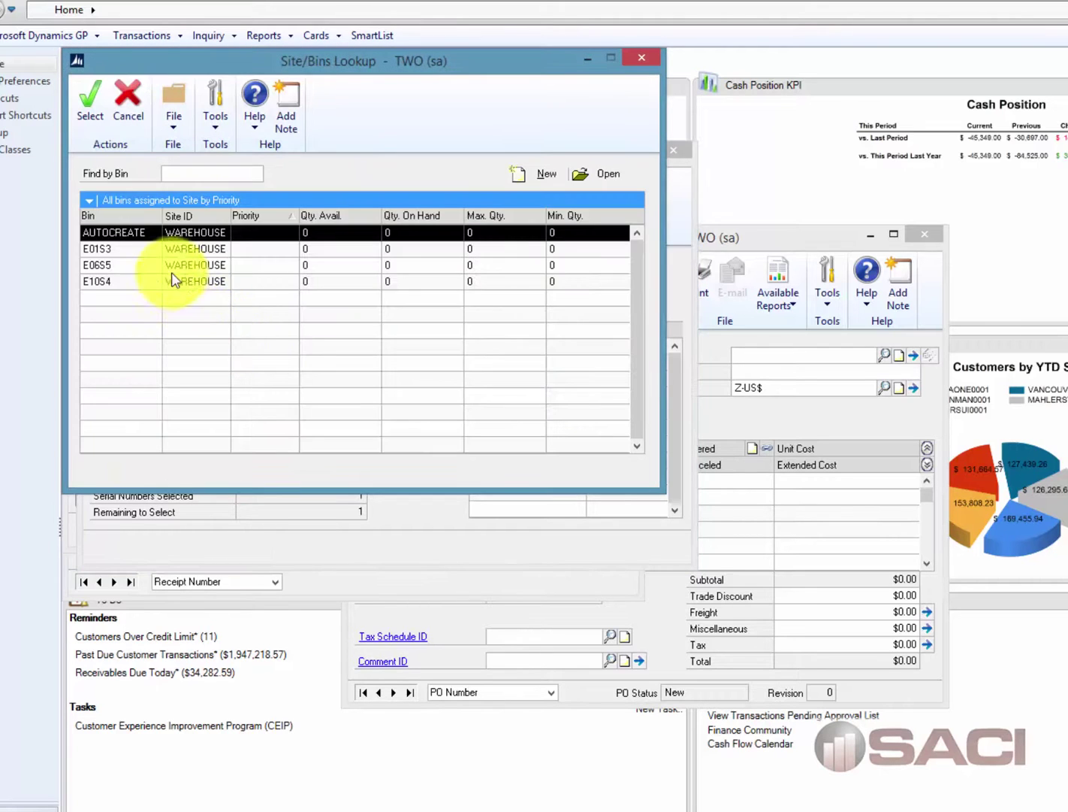
double_click(144, 269)
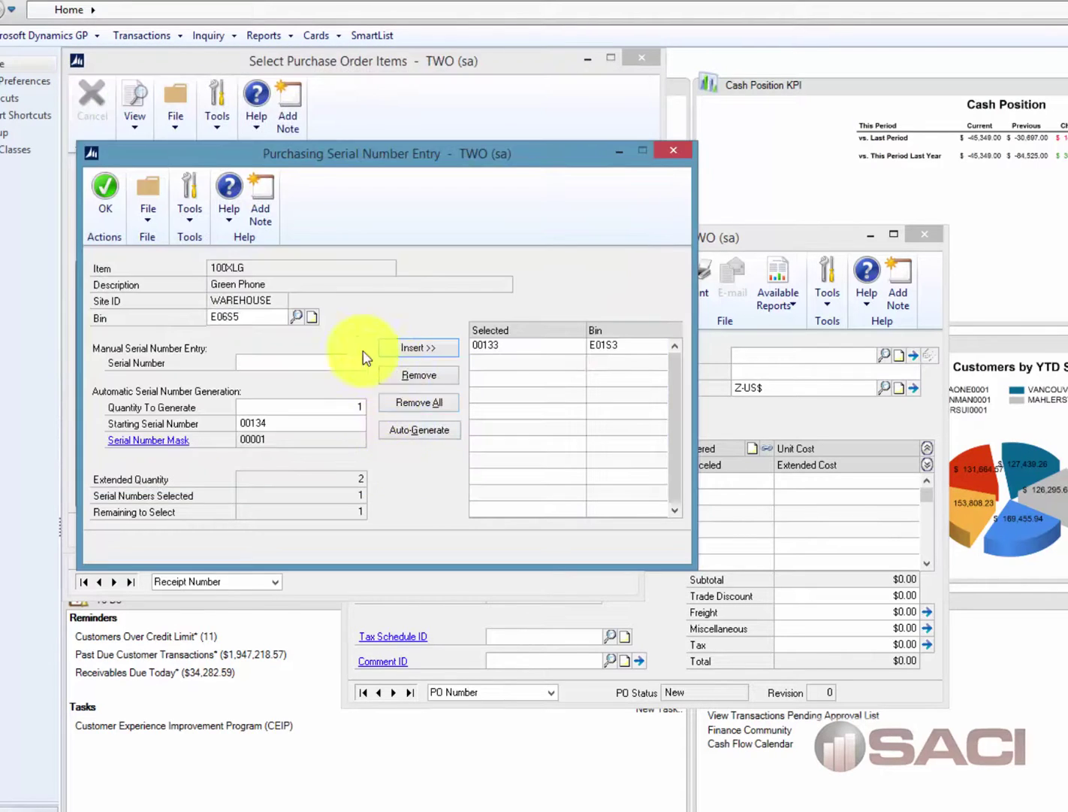
left_click(430, 429)
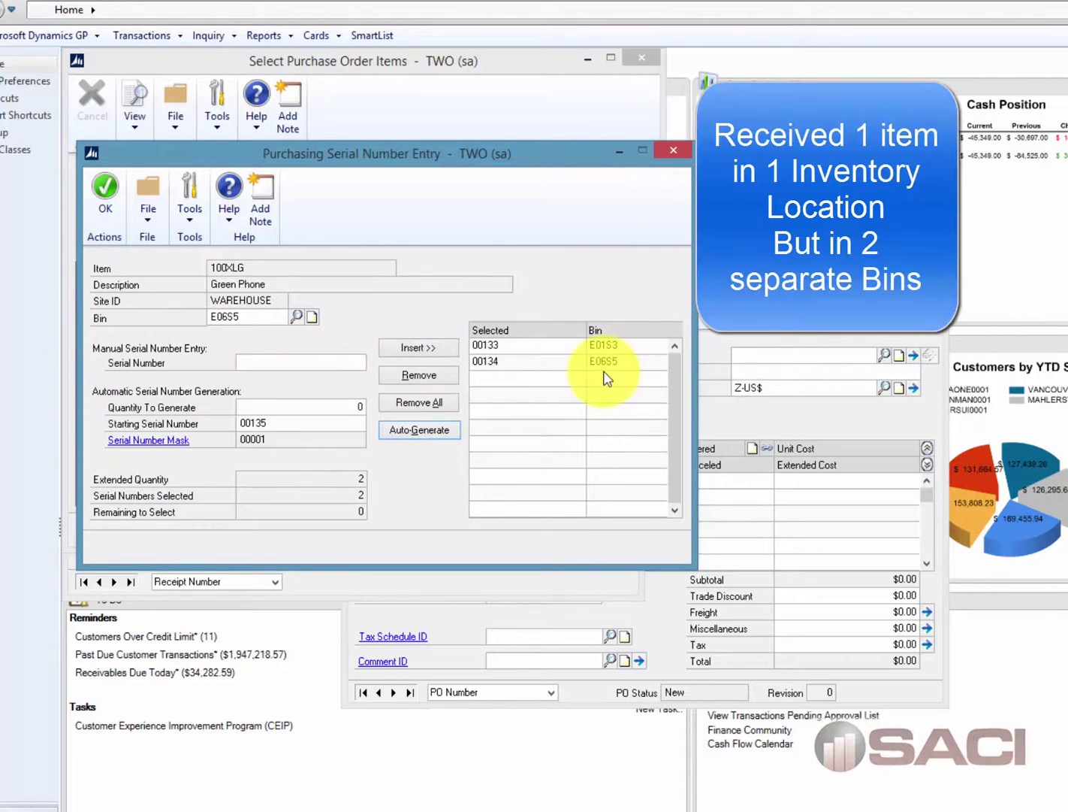
left_click(105, 188)
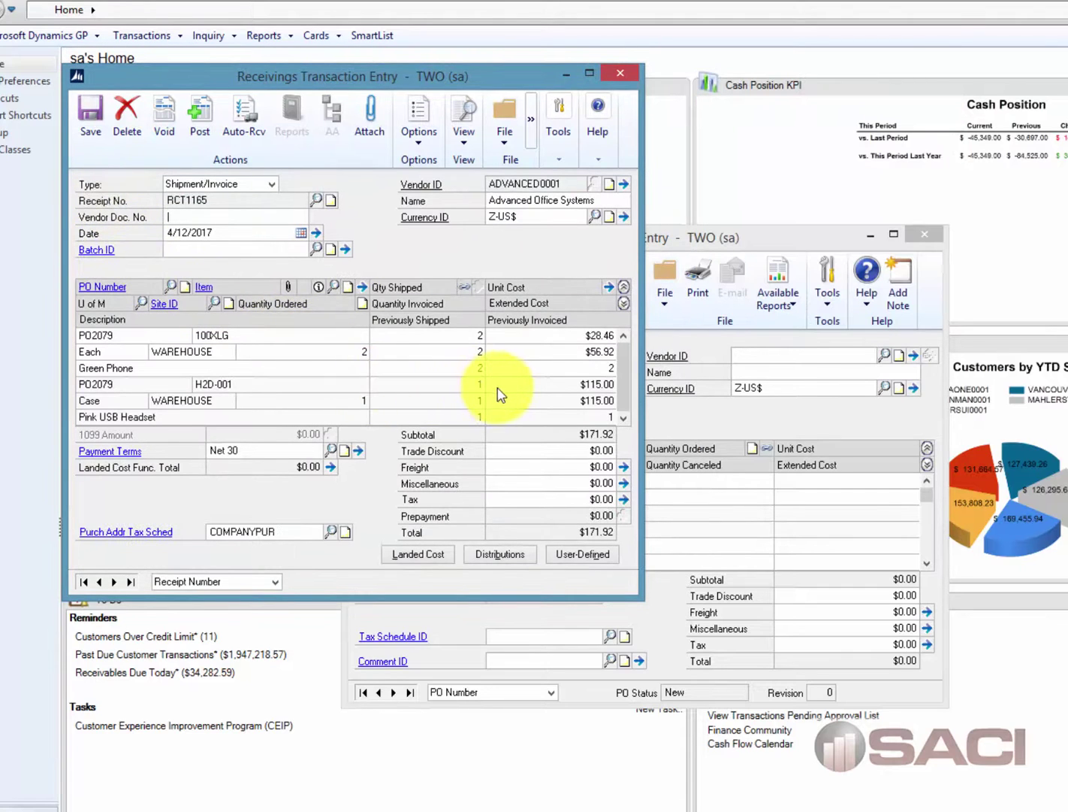
left_click(451, 385)
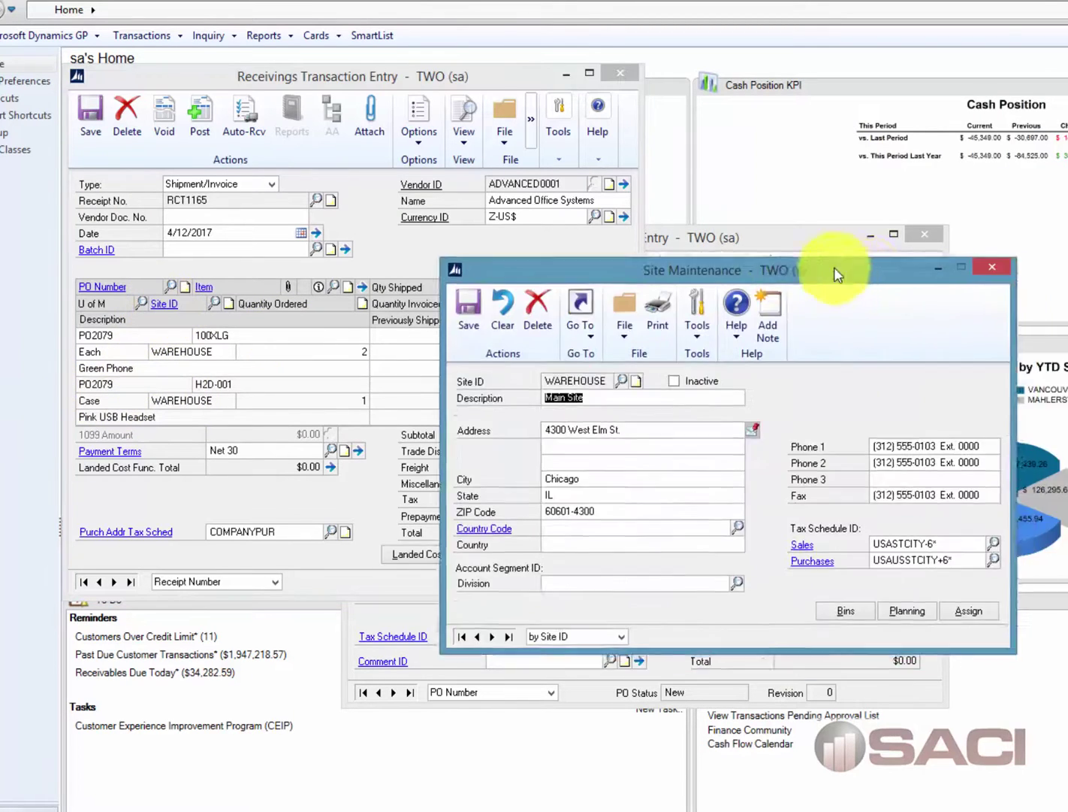
left_click(723, 590)
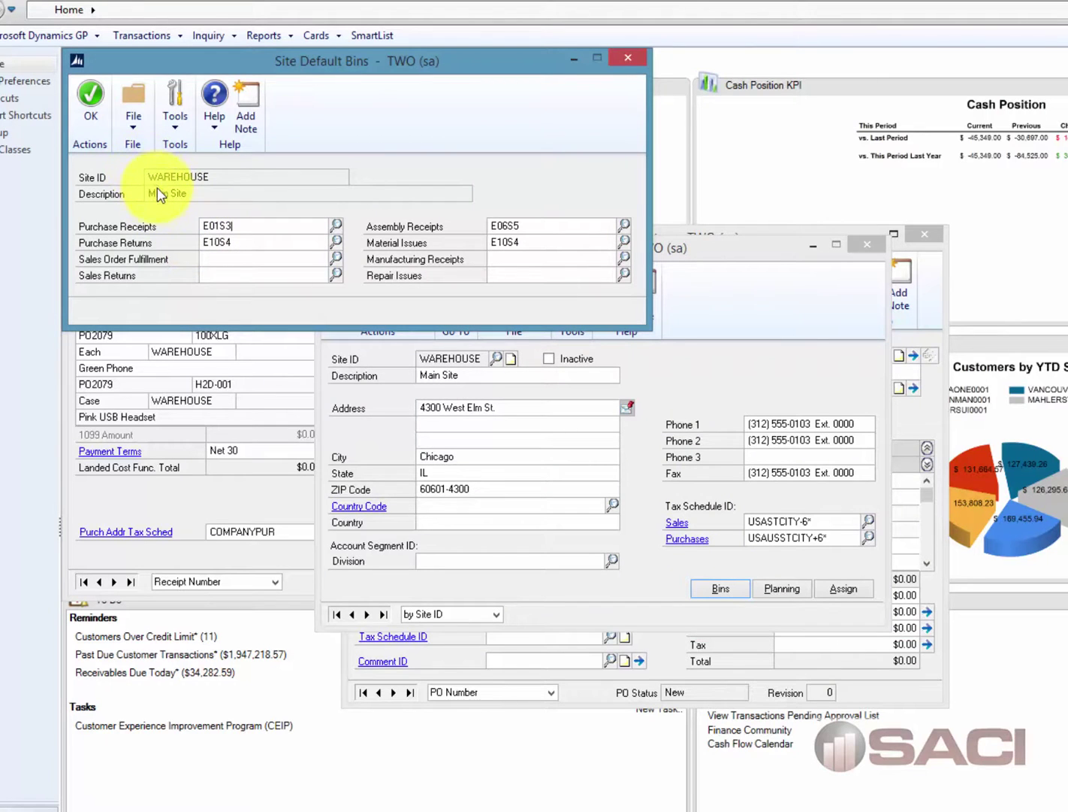
left_click(102, 98)
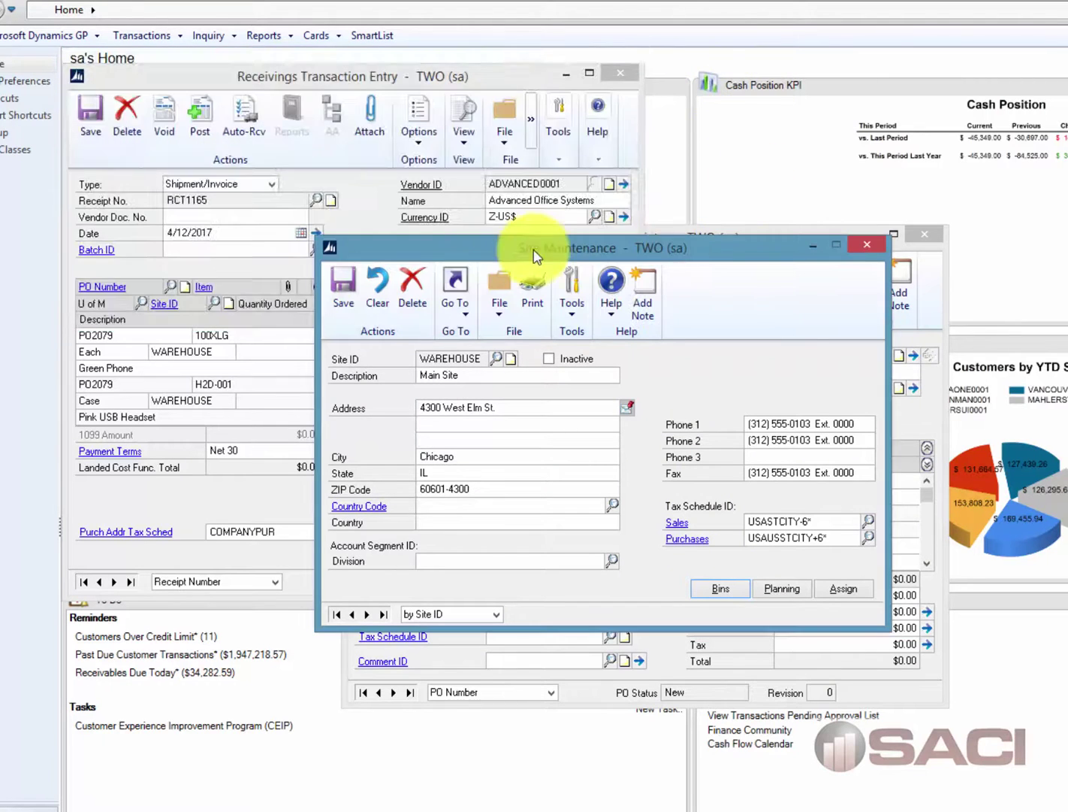
left_click(343, 286)
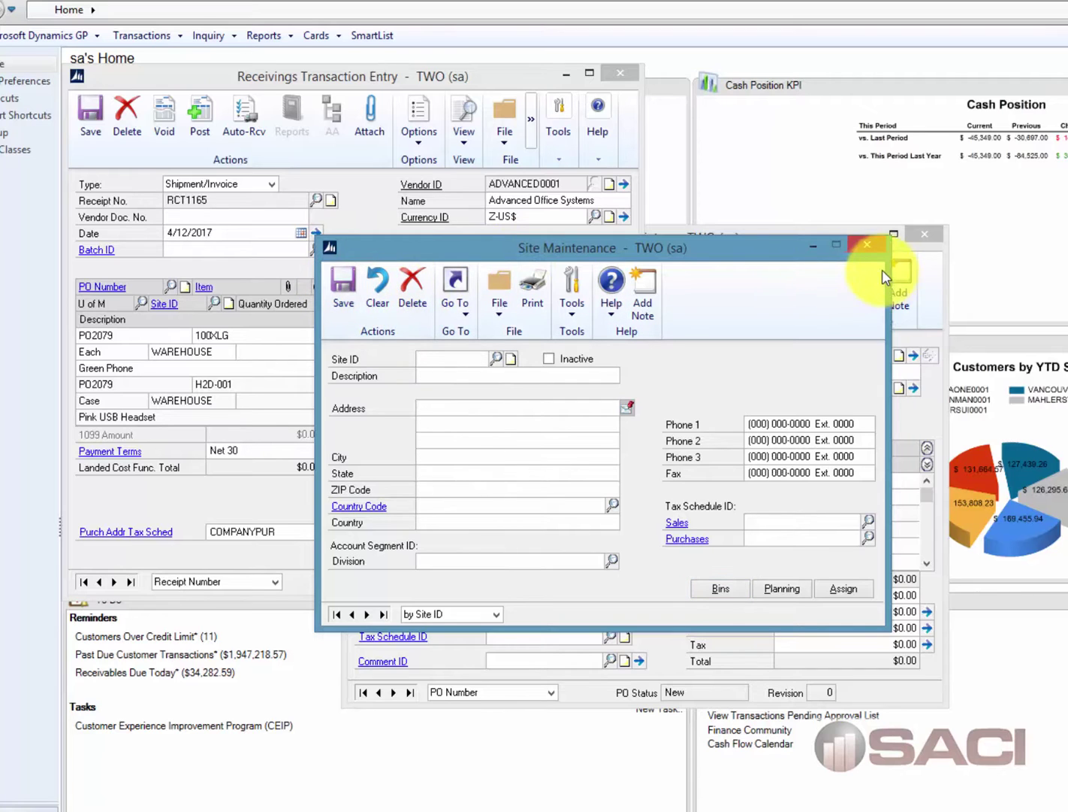
left_click(880, 254)
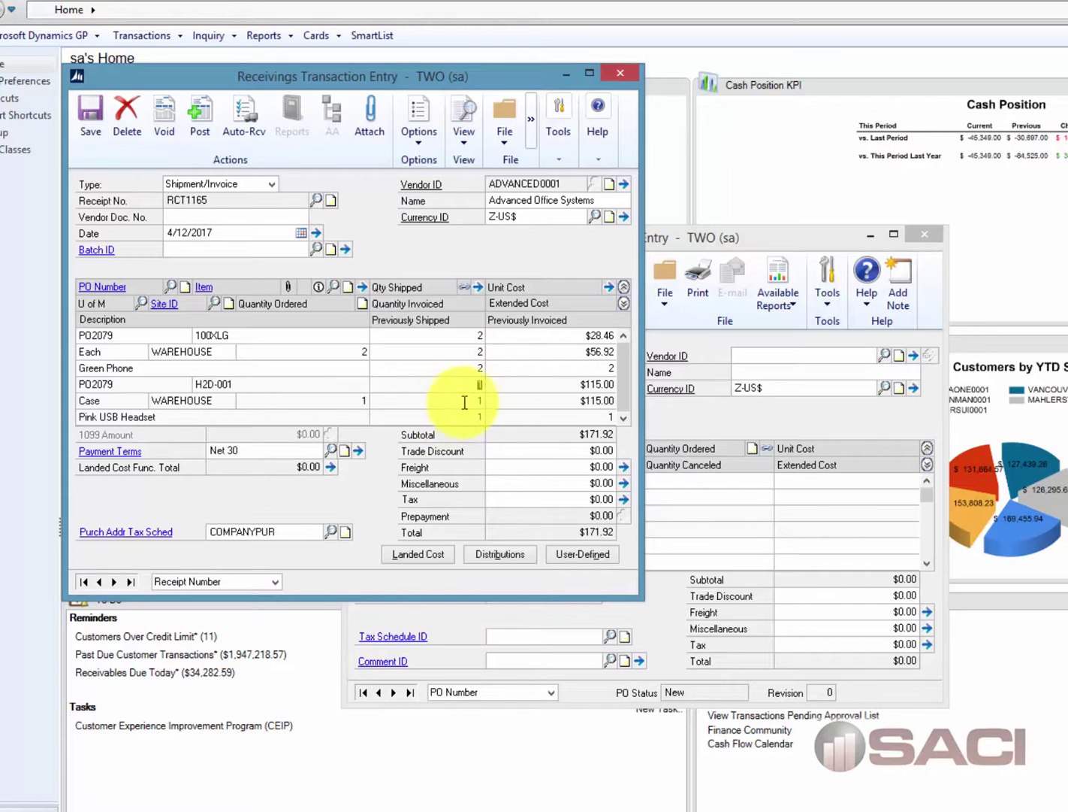
Open the headset line's bin quantities and remove its E01S3 bin assignment.
left_click(622, 288)
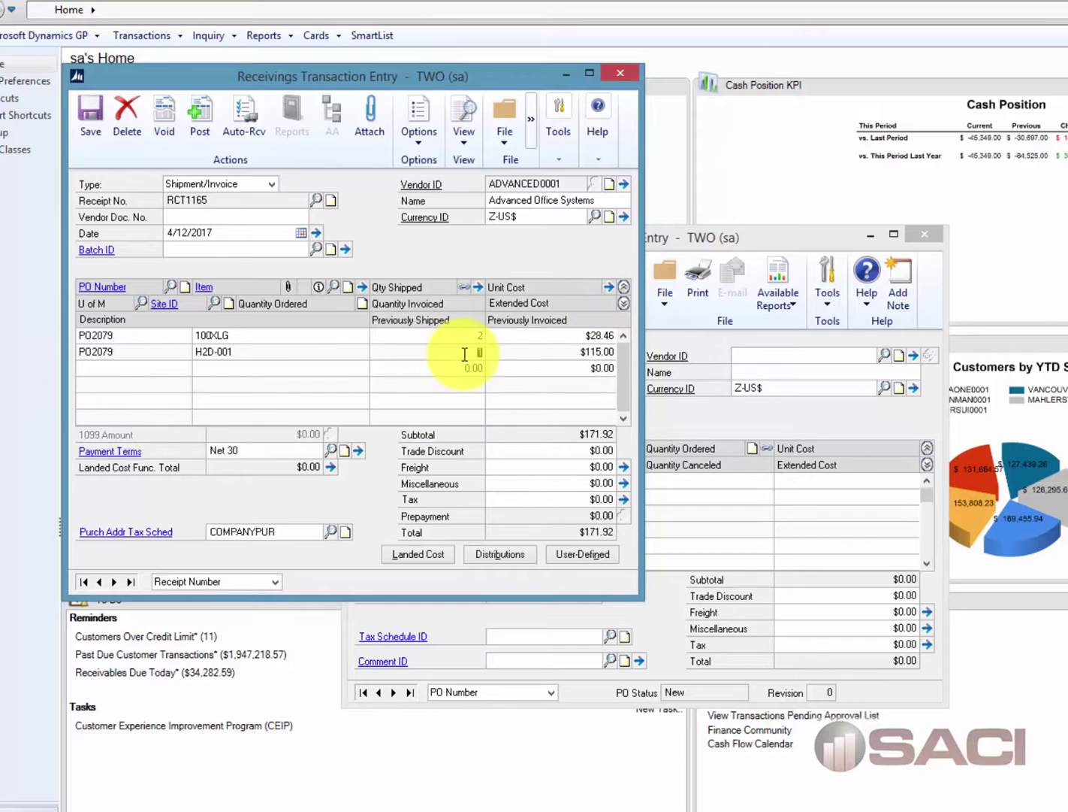
left_click(479, 288)
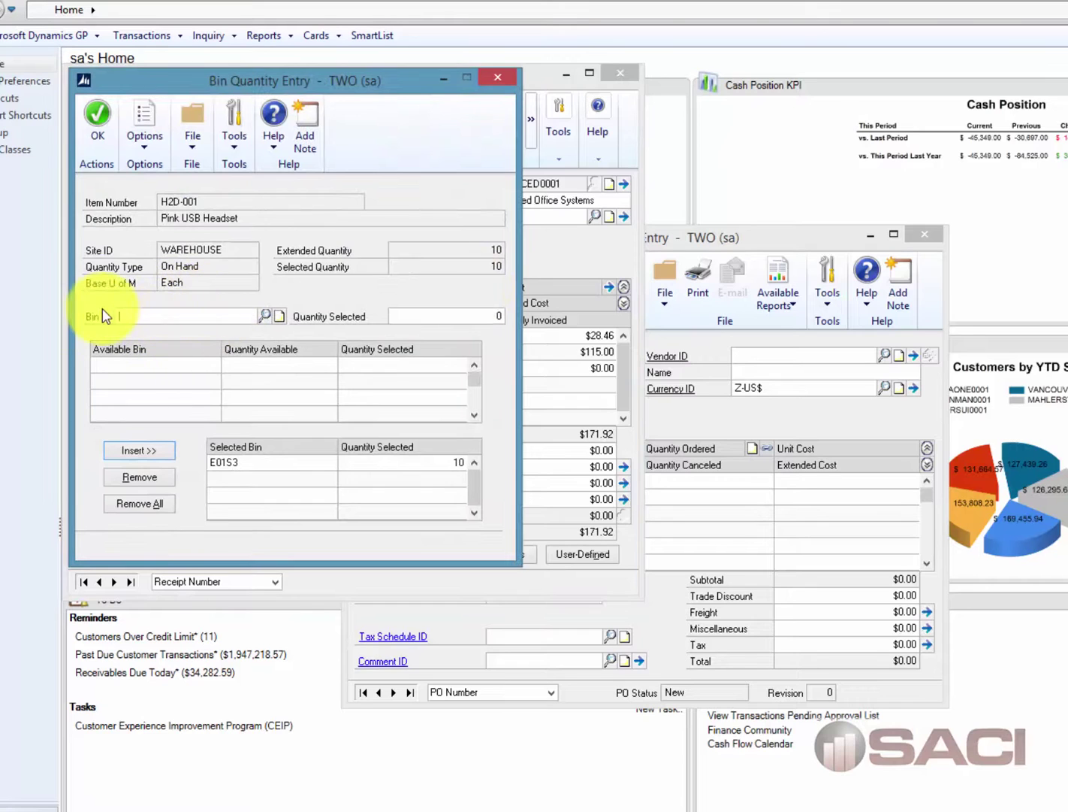
left_click(265, 316)
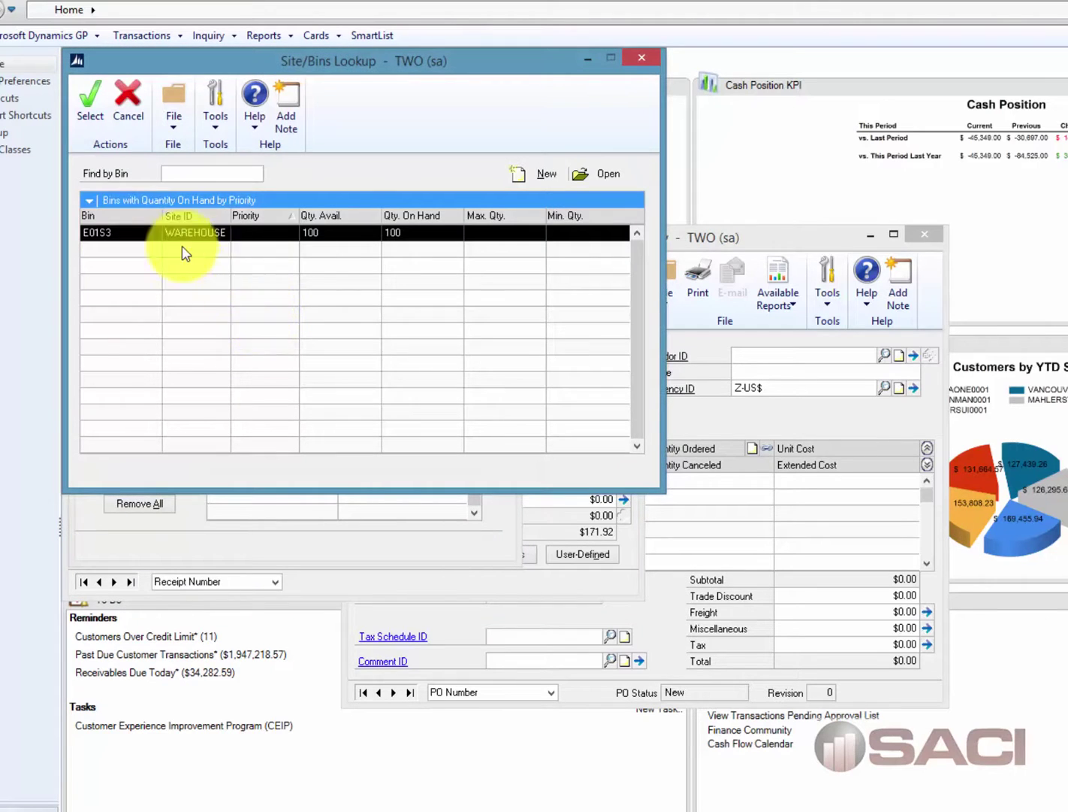
left_click(91, 97)
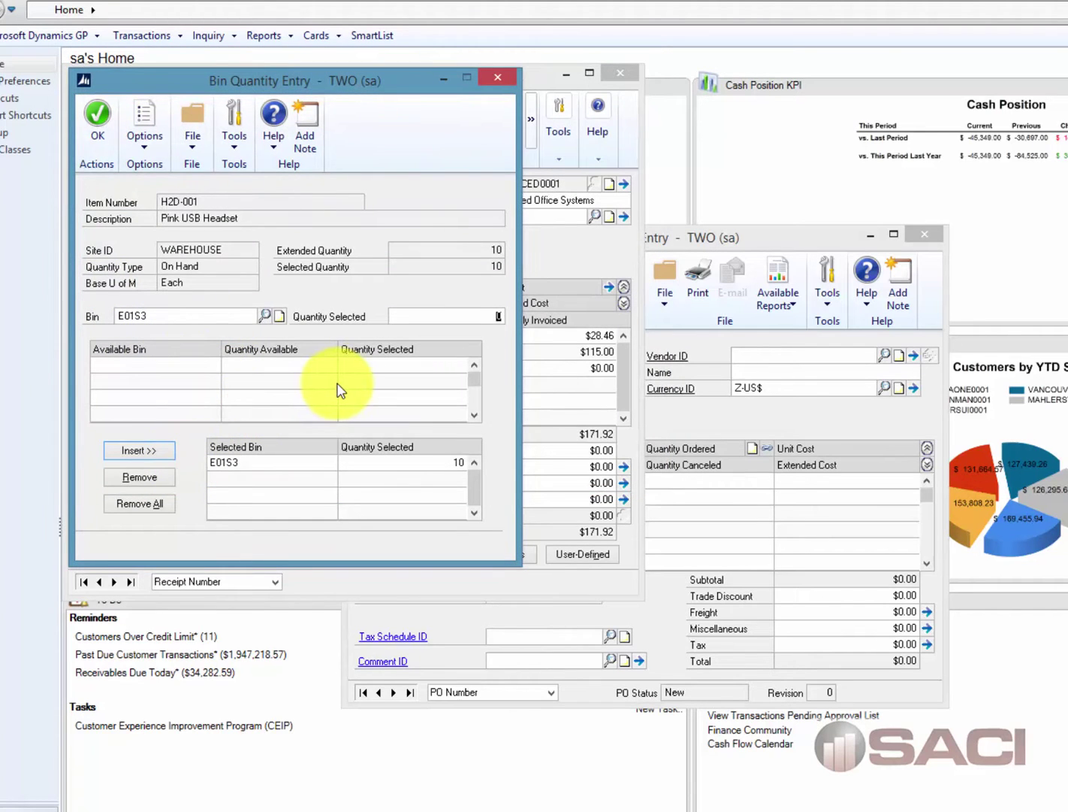
left_click(259, 466)
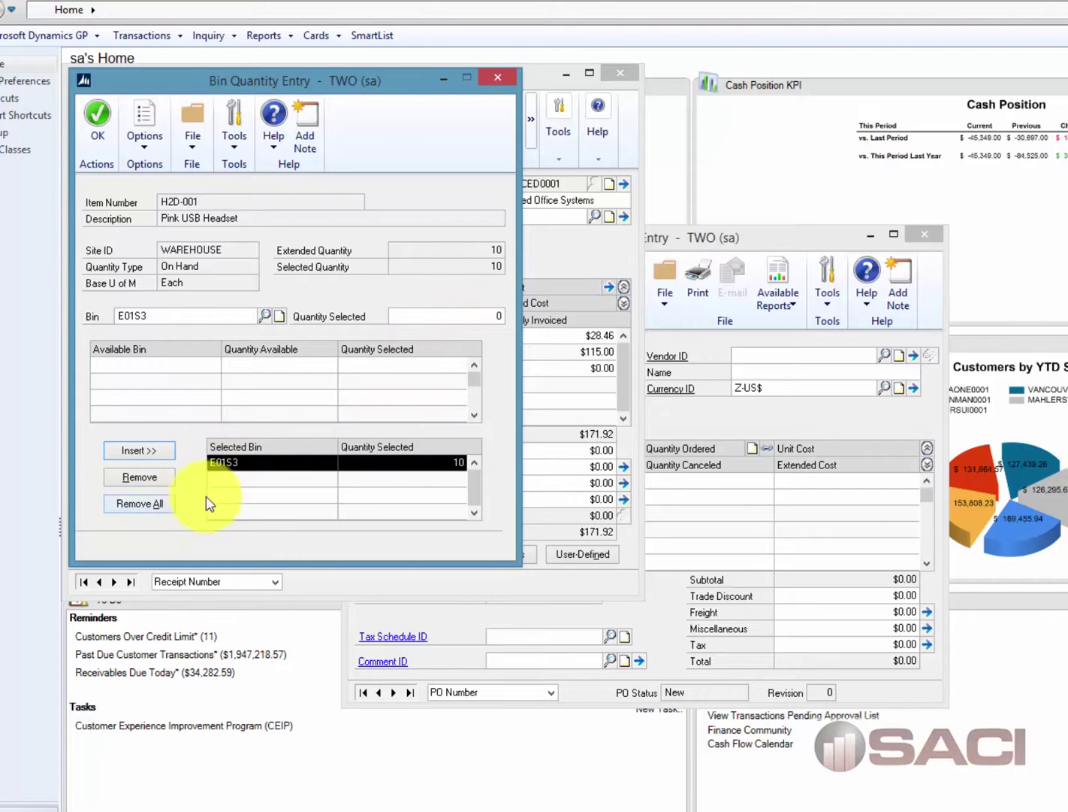
left_click(142, 482)
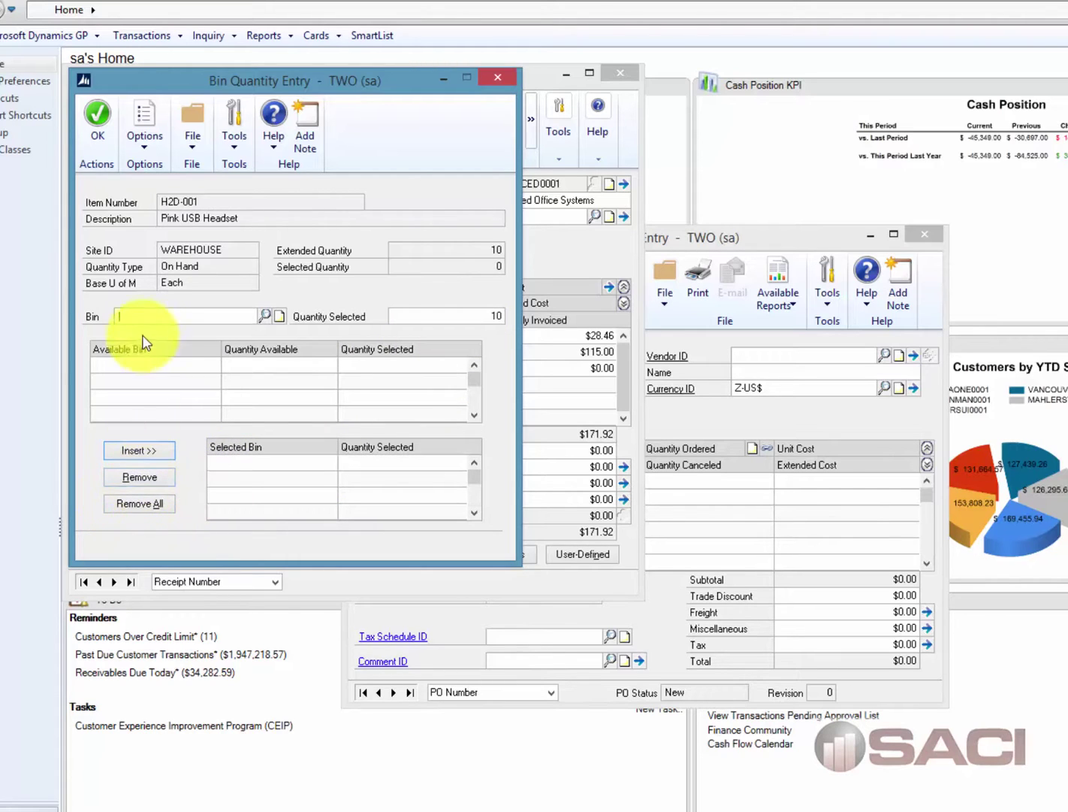
Create WAREHOUSE bin E01S4 and assign all 10 Pink USB Headsets to it.
left_click(265, 314)
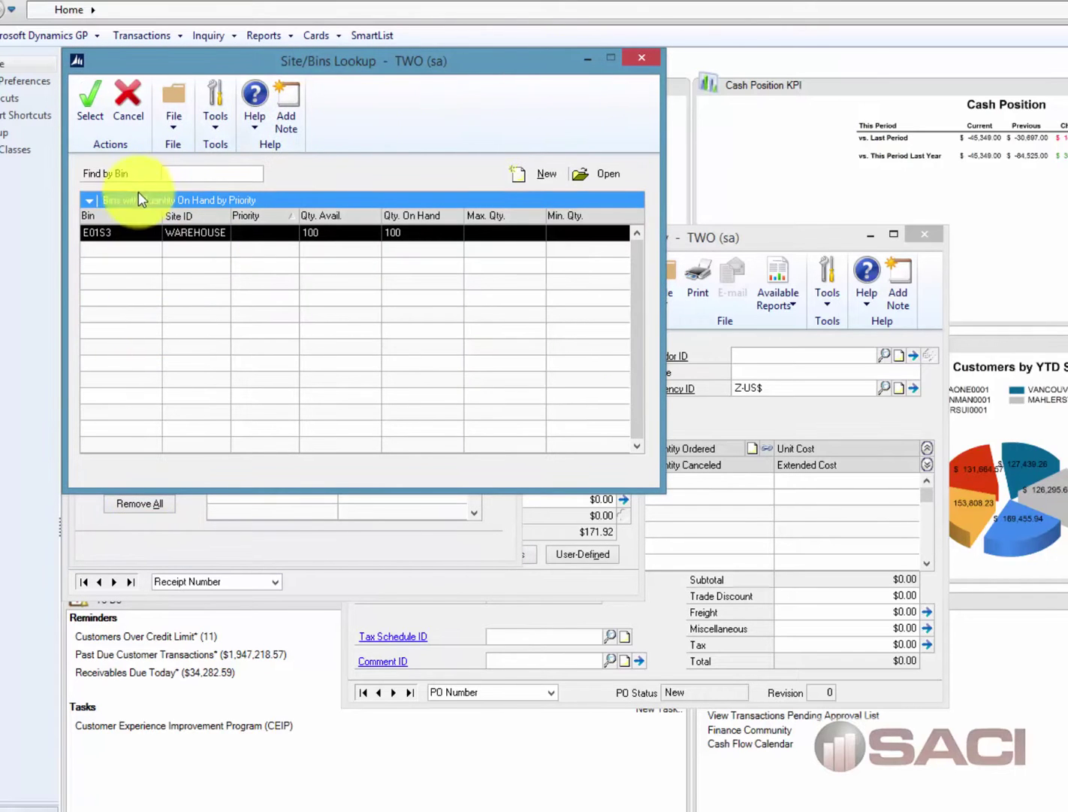
double_click(132, 234)
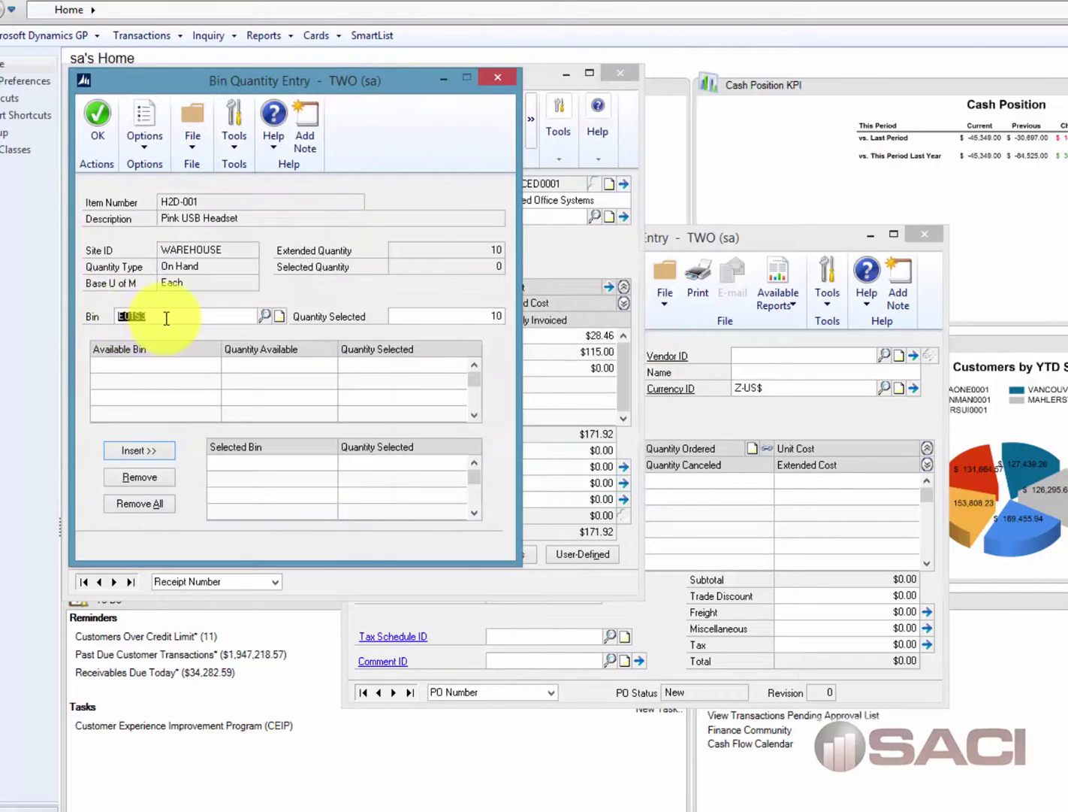
type("E01S4")
key("Tab")
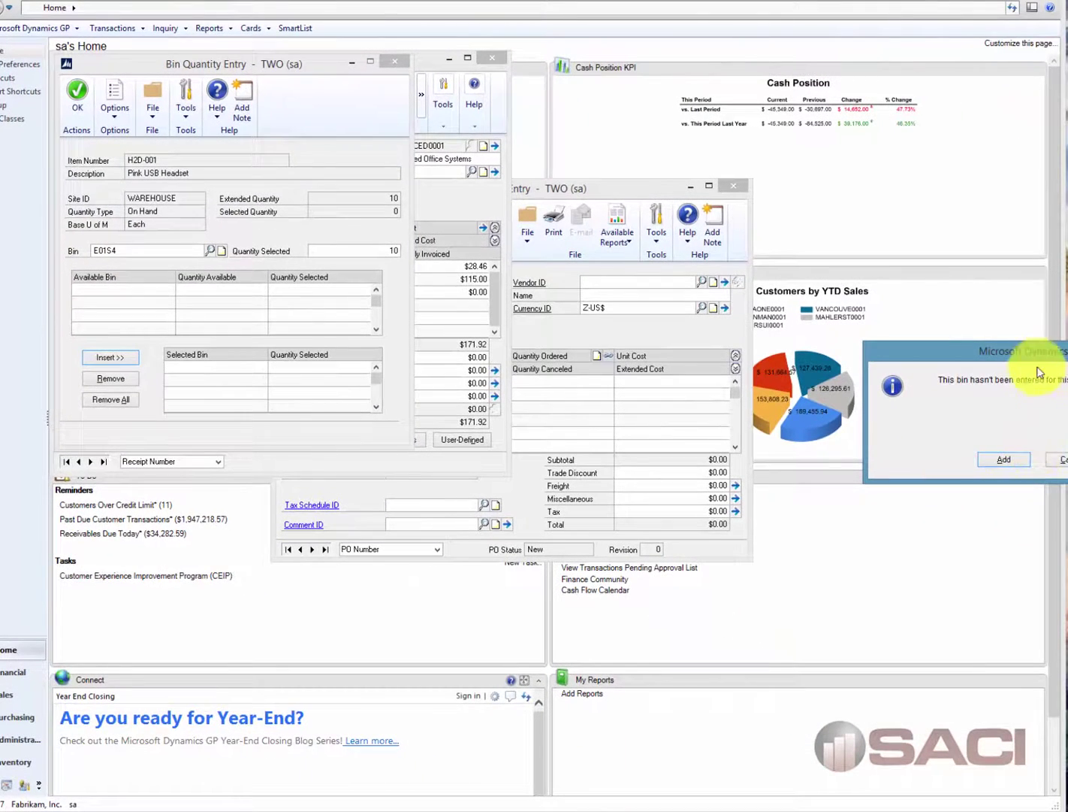
left_click_drag(1037, 366, 873, 343)
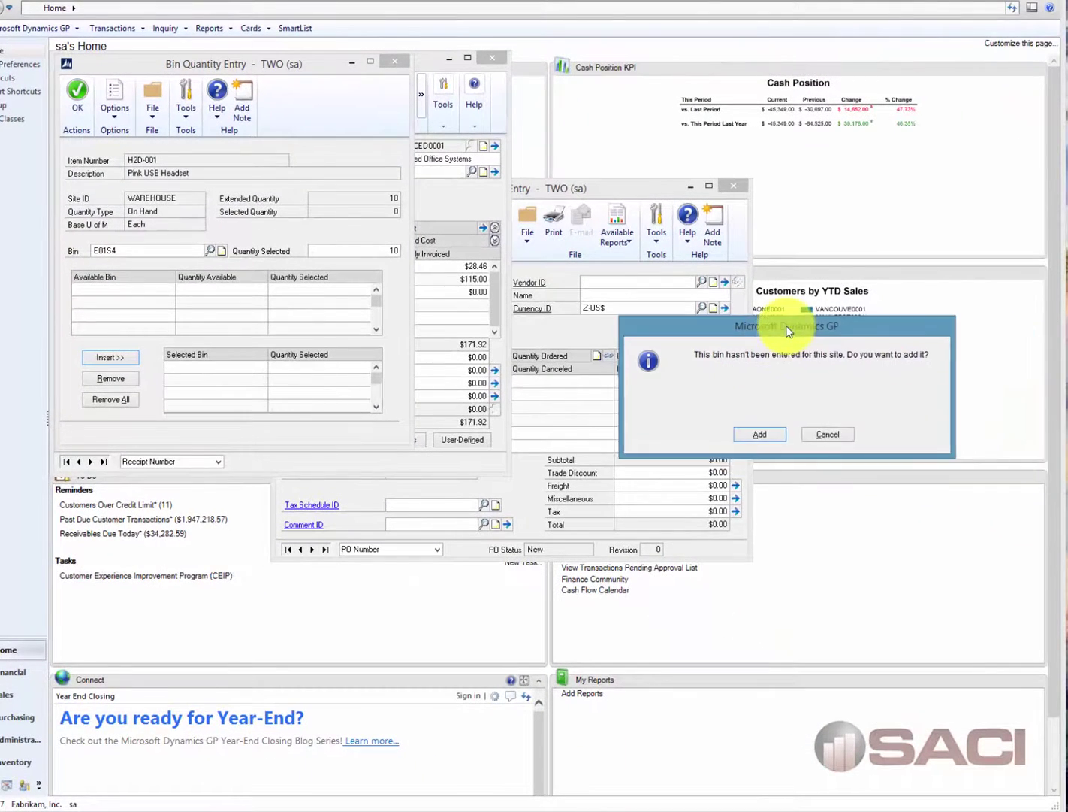
left_click(761, 435)
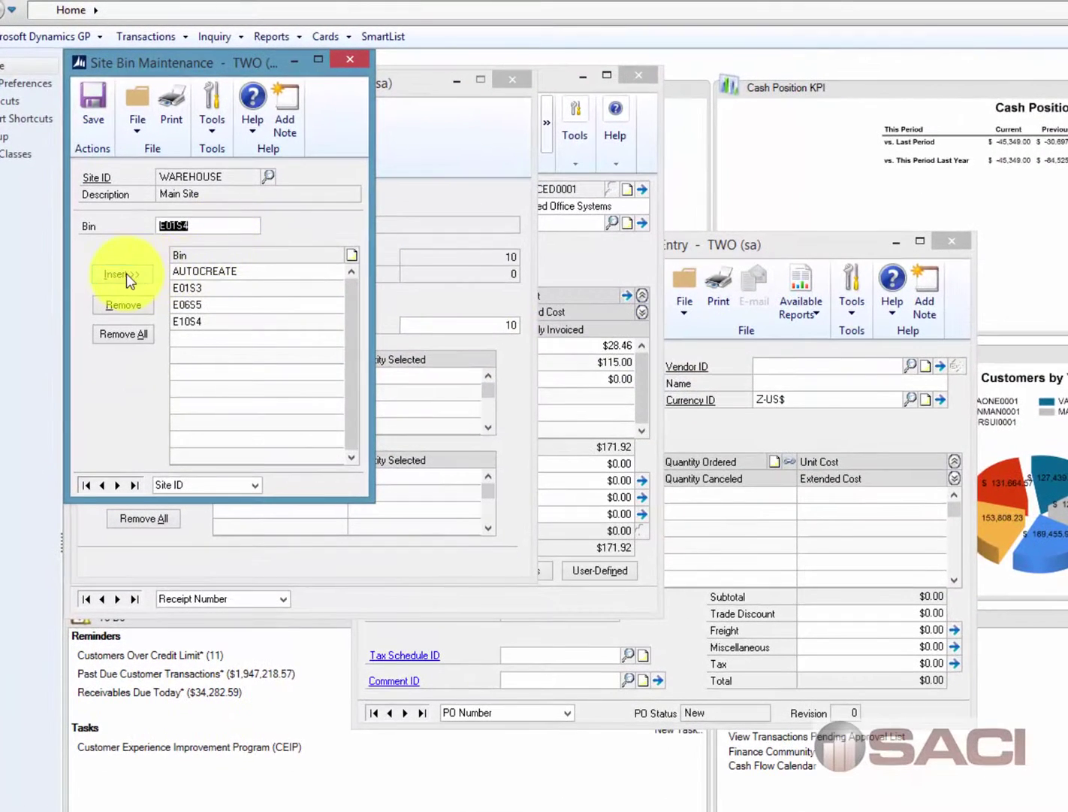
left_click(124, 275)
left_click(90, 89)
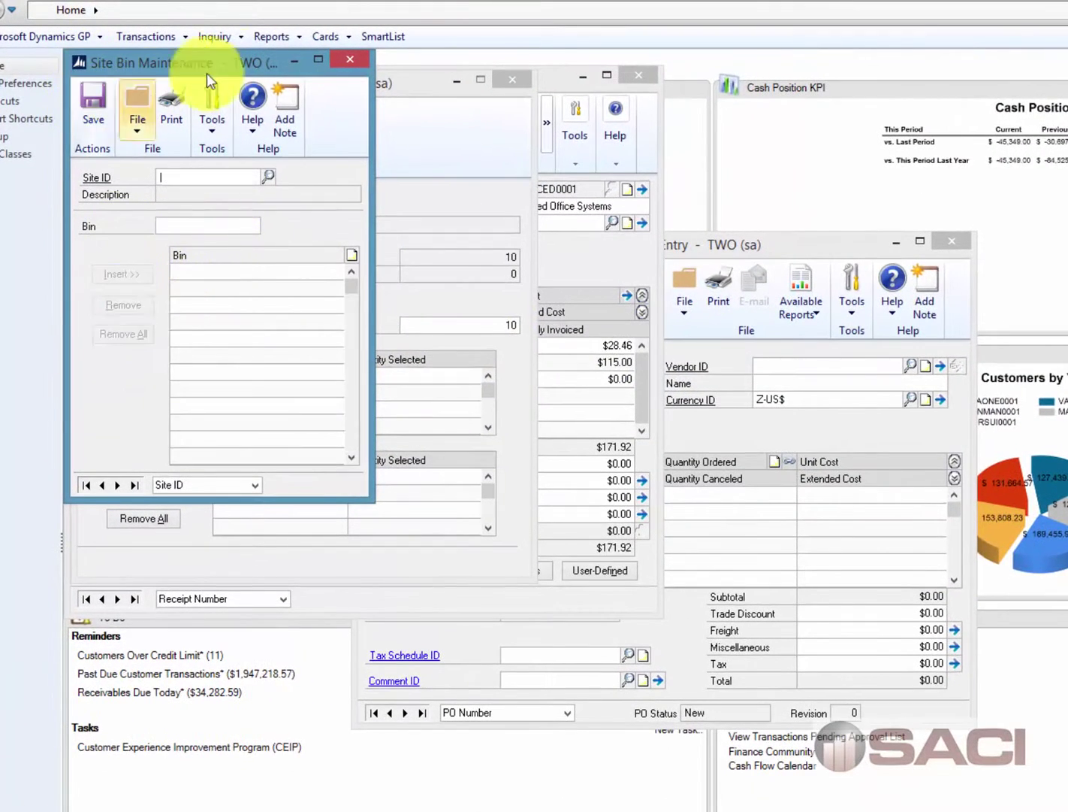
left_click(349, 58)
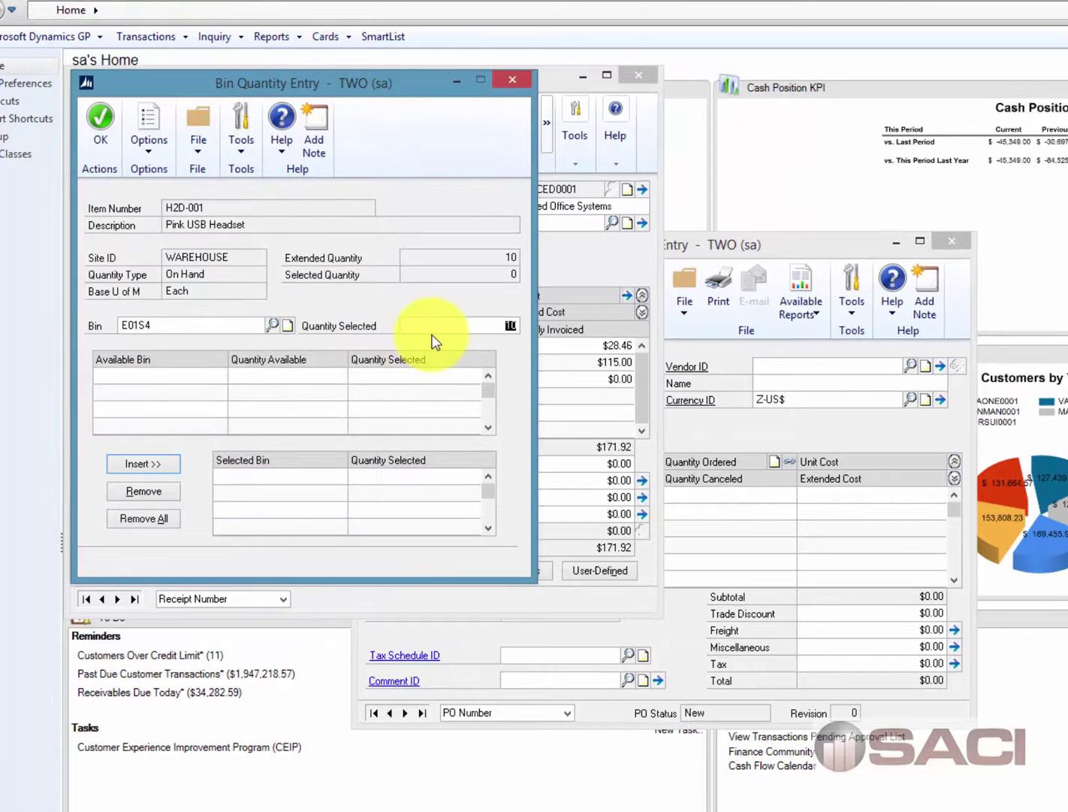
left_click(143, 463)
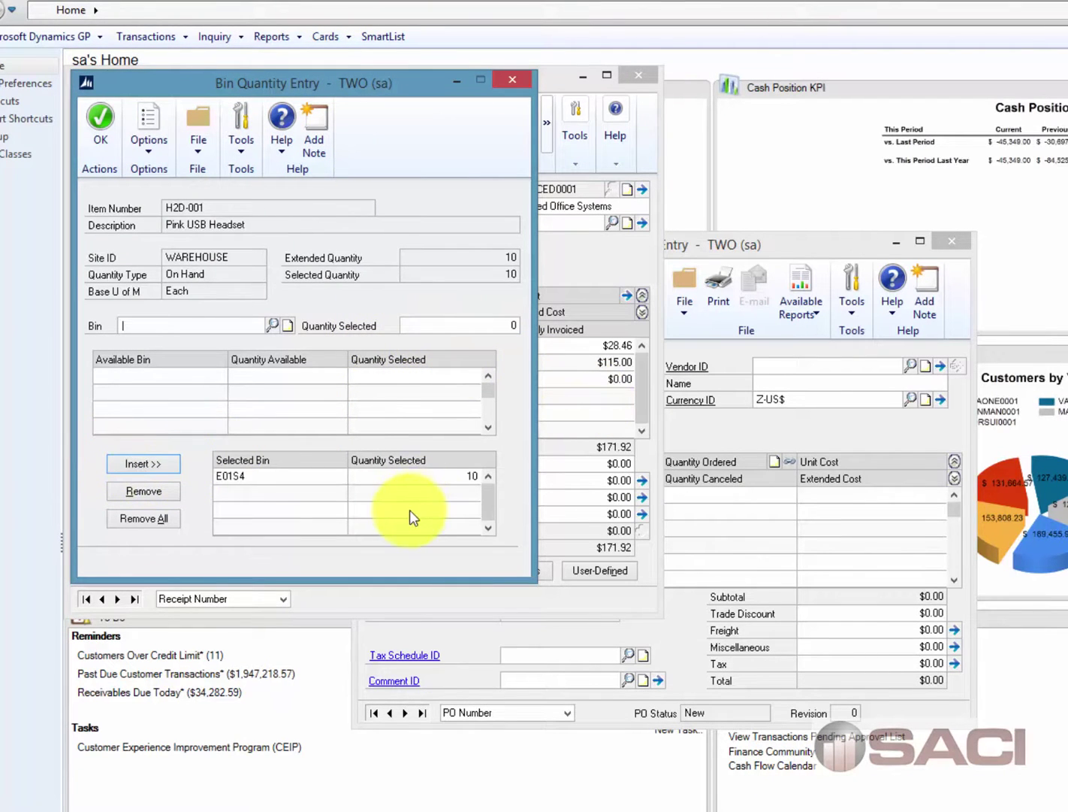
left_click(102, 126)
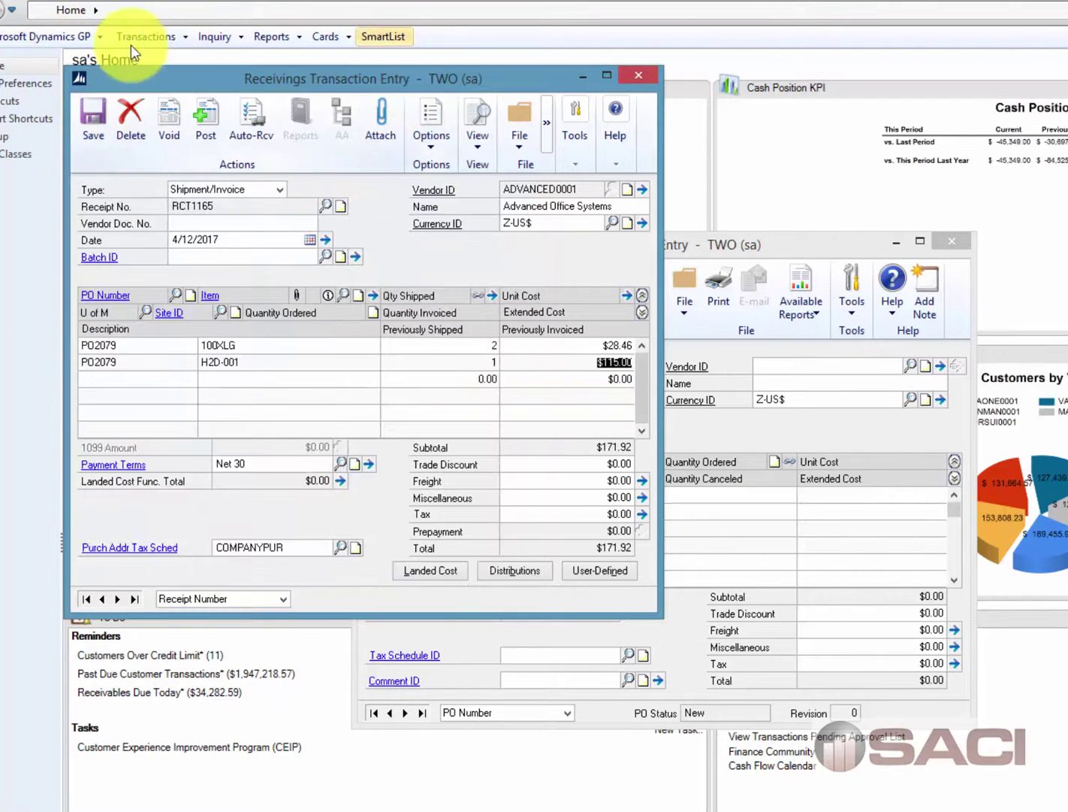
Post the receipt, then select item 100XLG in the Inventory Items list.
left_click(206, 120)
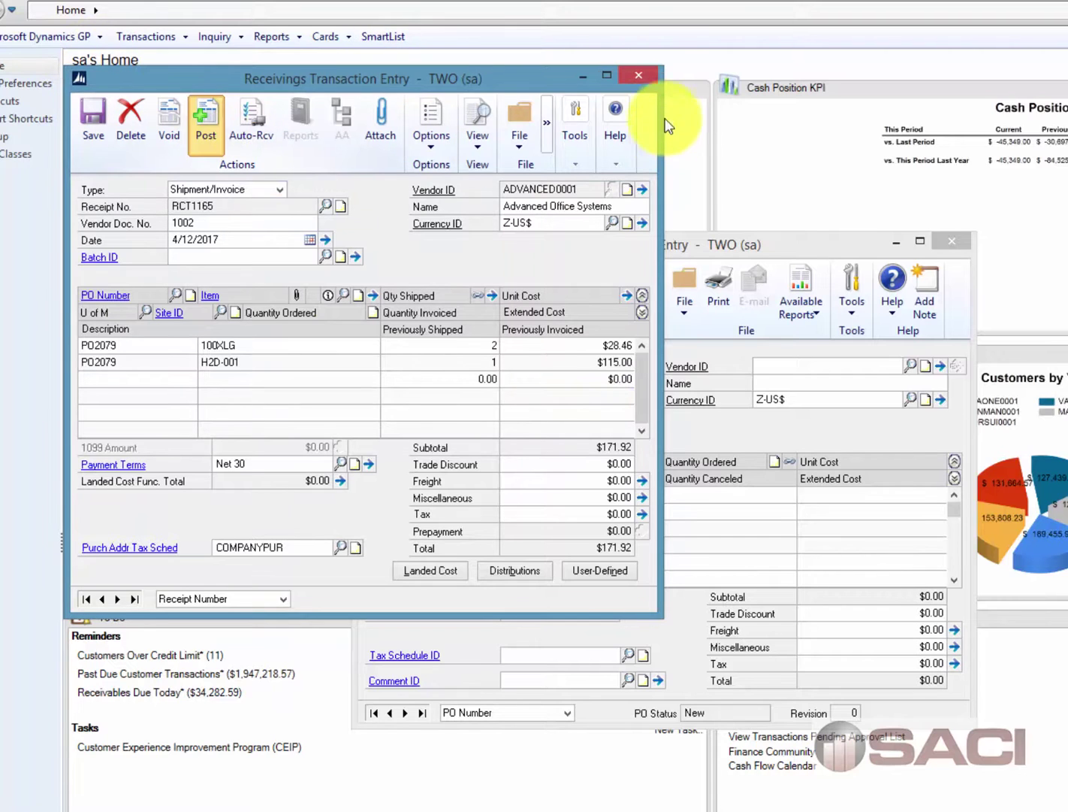
left_click(644, 73)
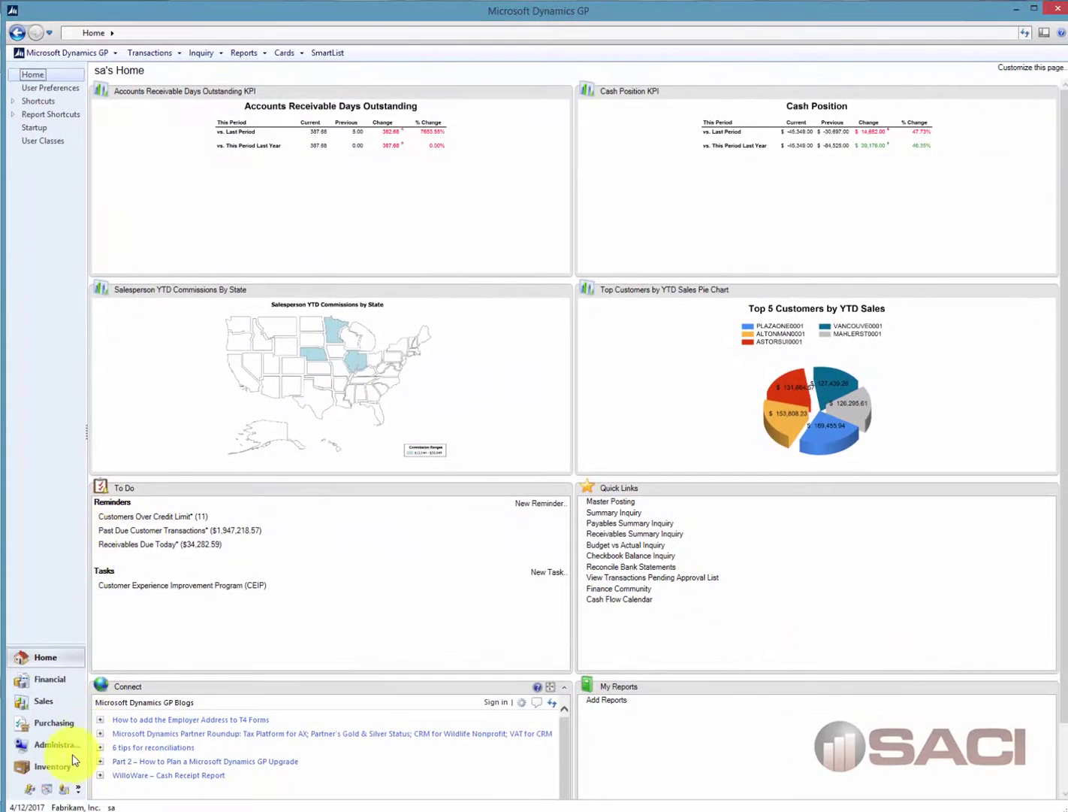
left_click(67, 765)
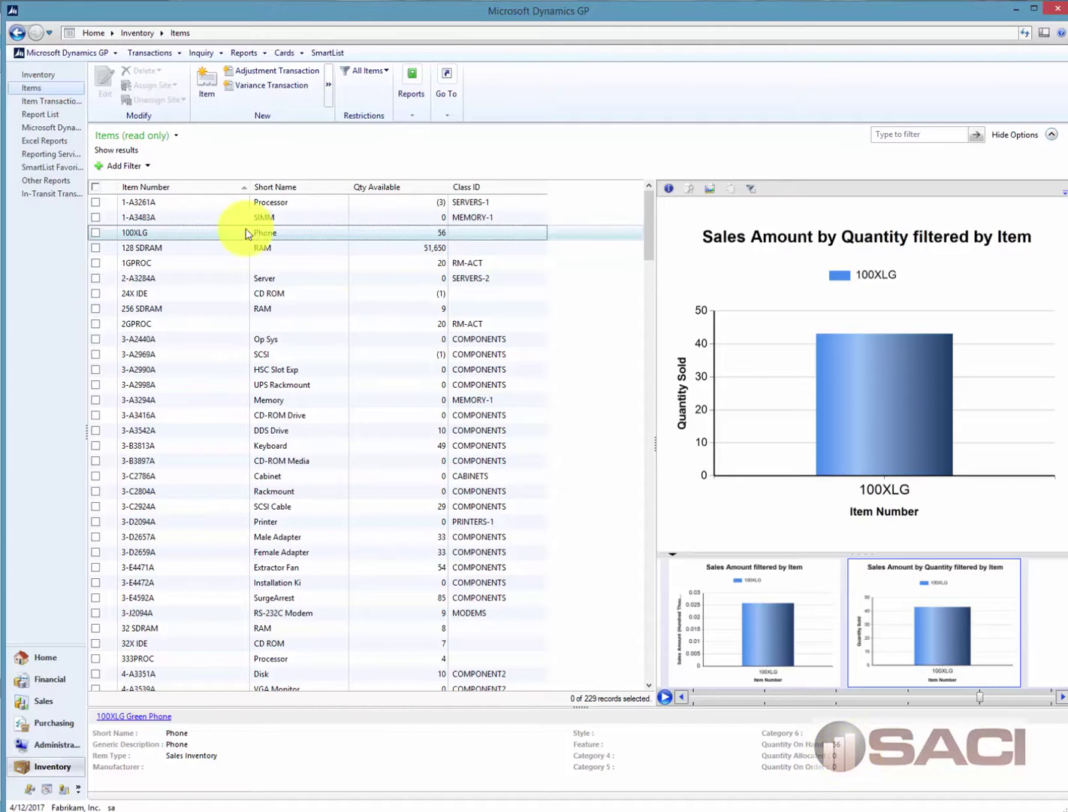
left_click(210, 233)
Set 100XLG's default site to WAREHOUSE and view its quantities by bin.
left_click(447, 101)
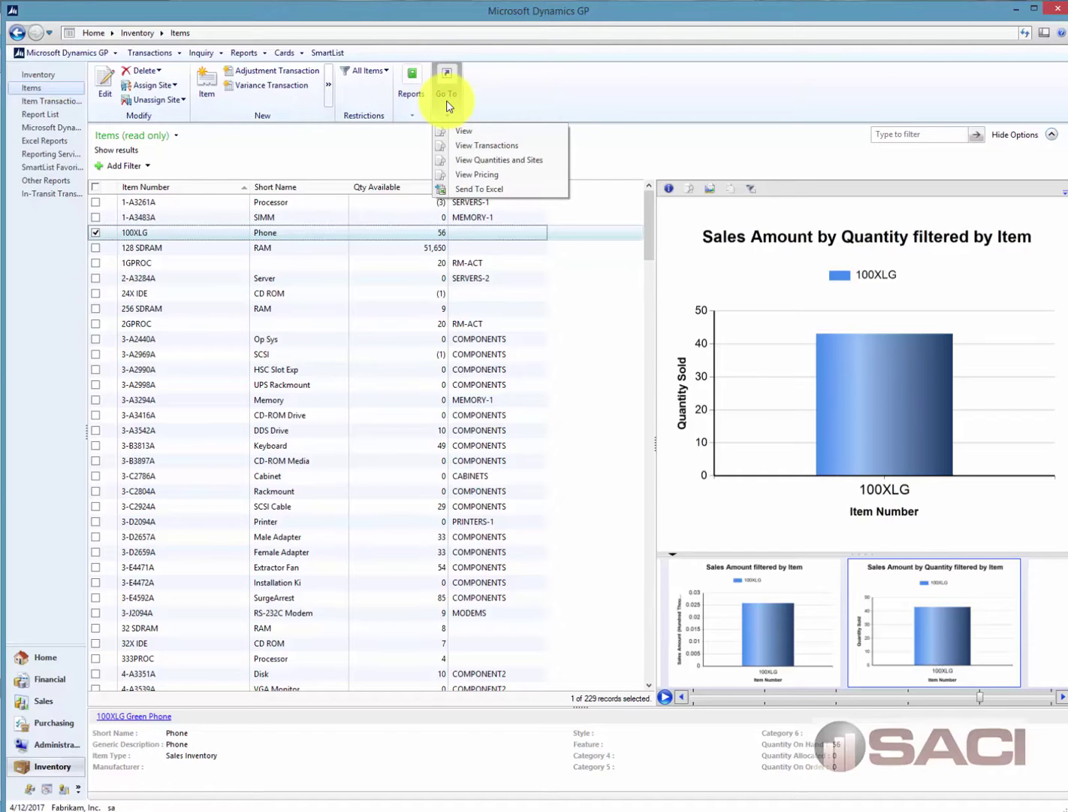
left_click(485, 160)
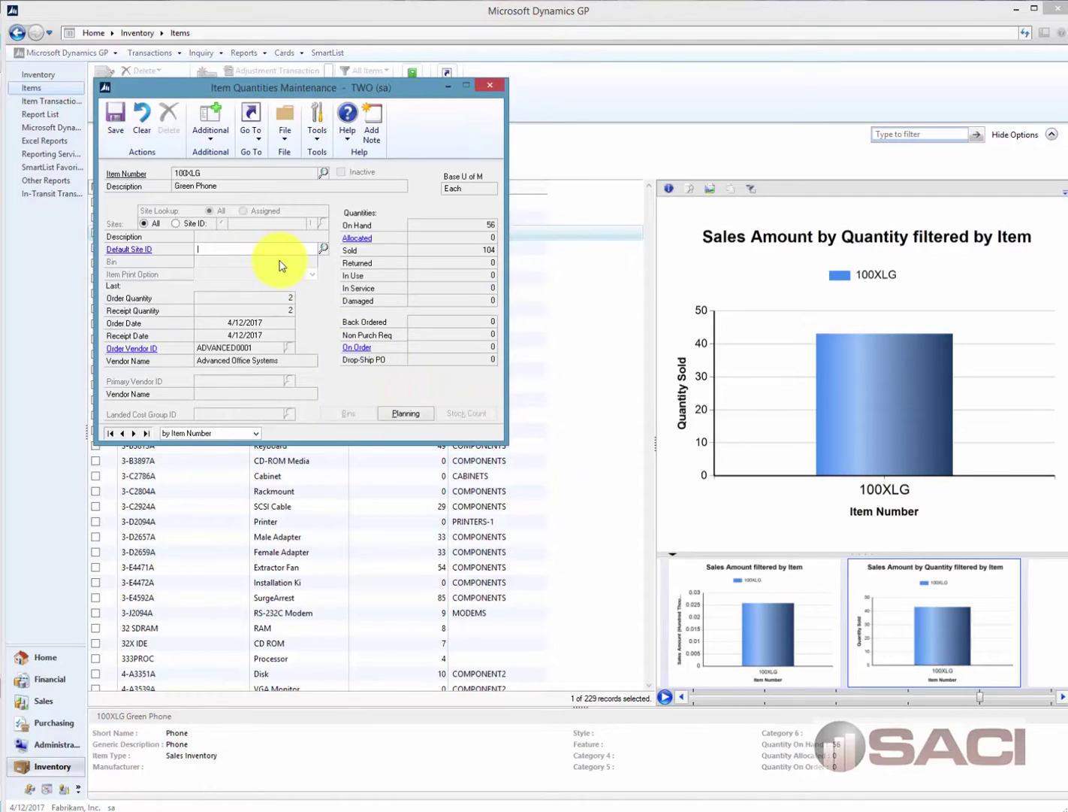
left_click(279, 253)
type("w")
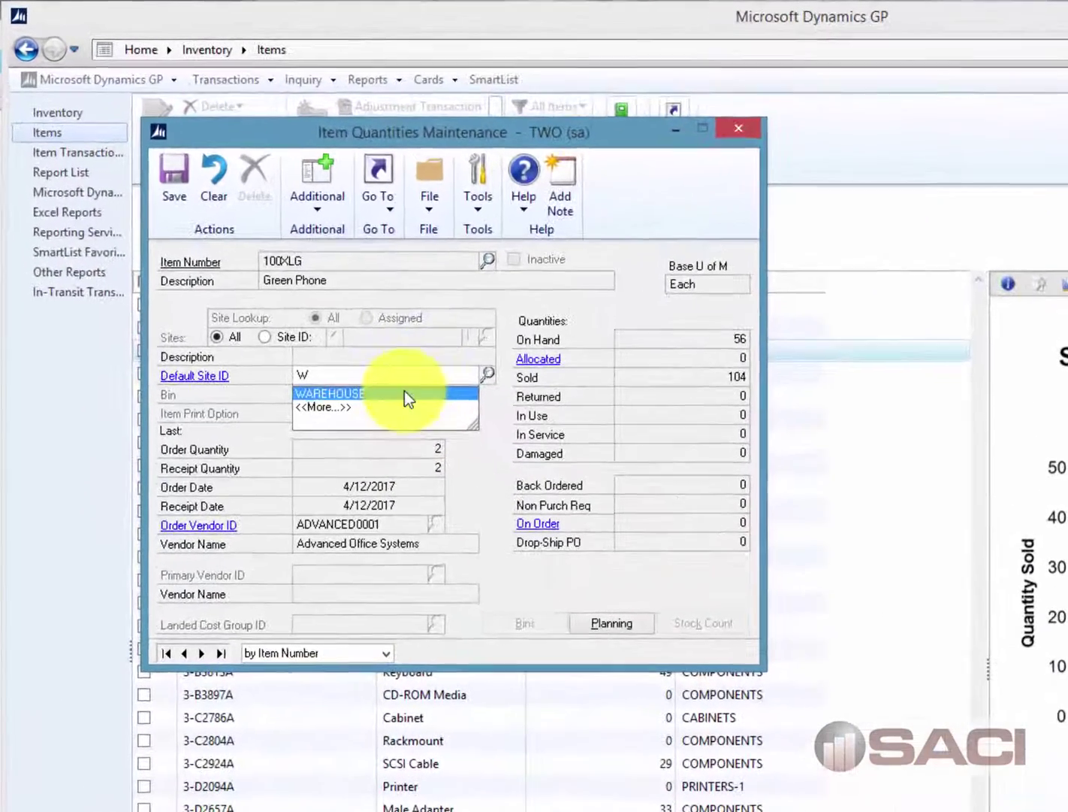
left_click(269, 258)
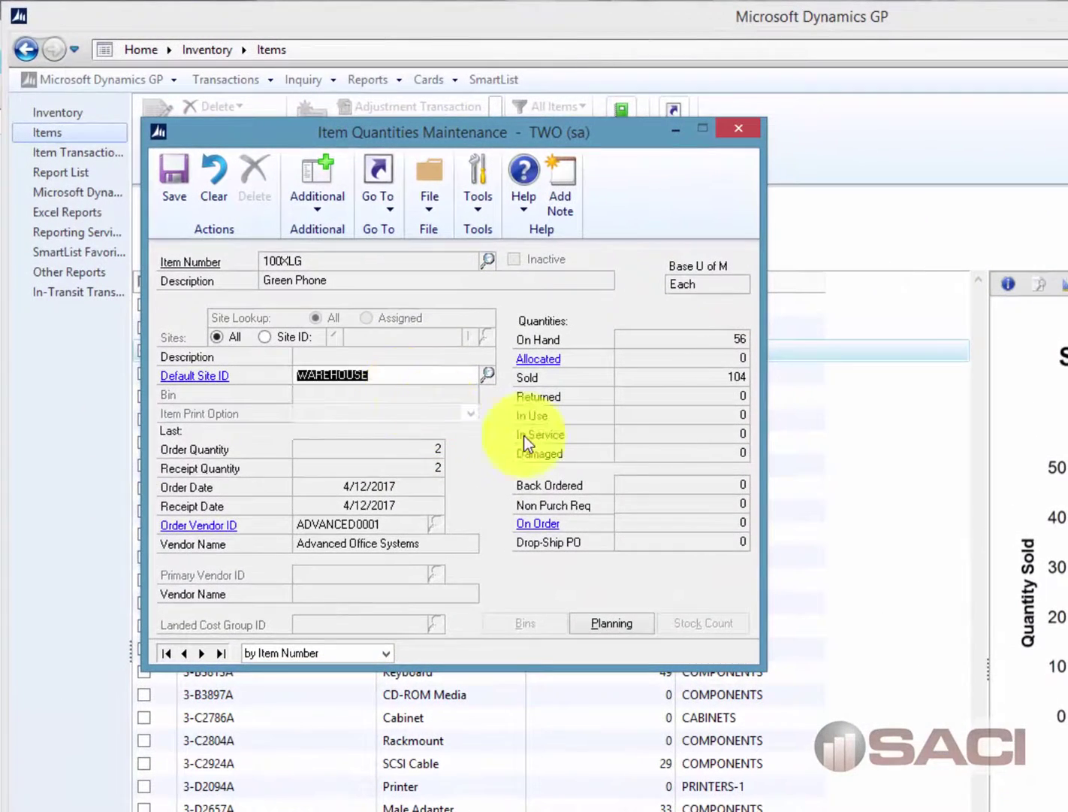
key("Tab")
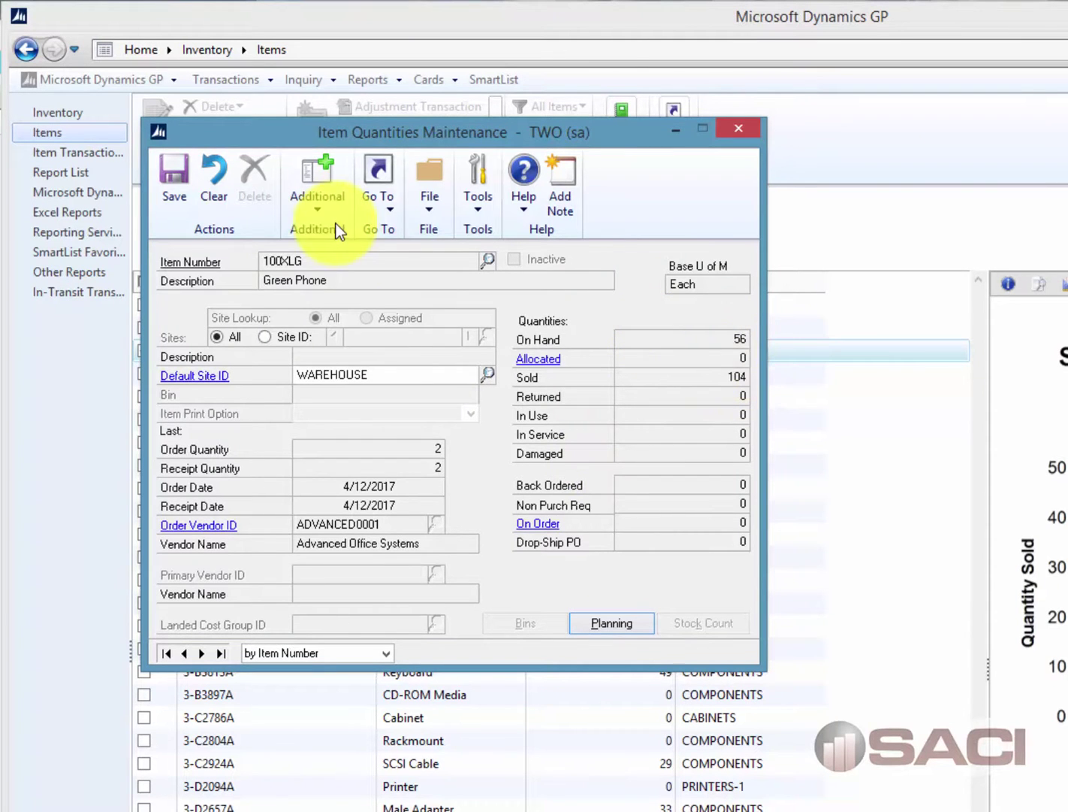
left_click(372, 208)
left_click(385, 237)
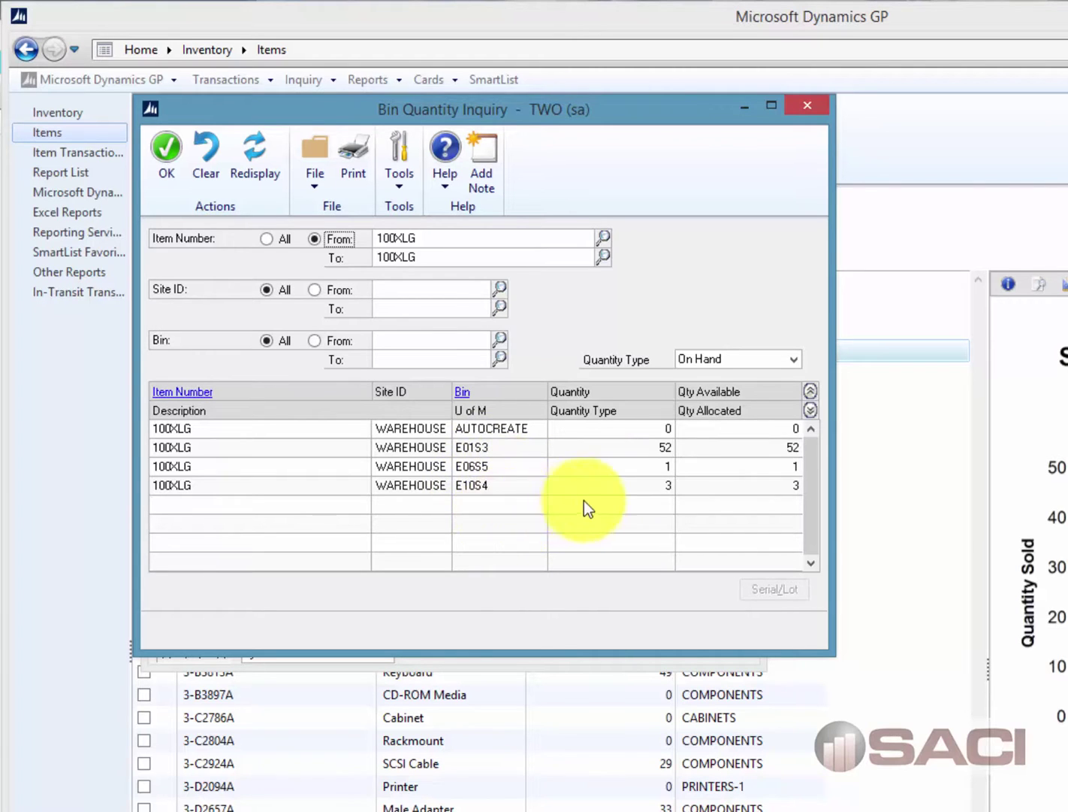
Close the inquiry windows and start a bin transfer for item 100XLG.
left_click(171, 162)
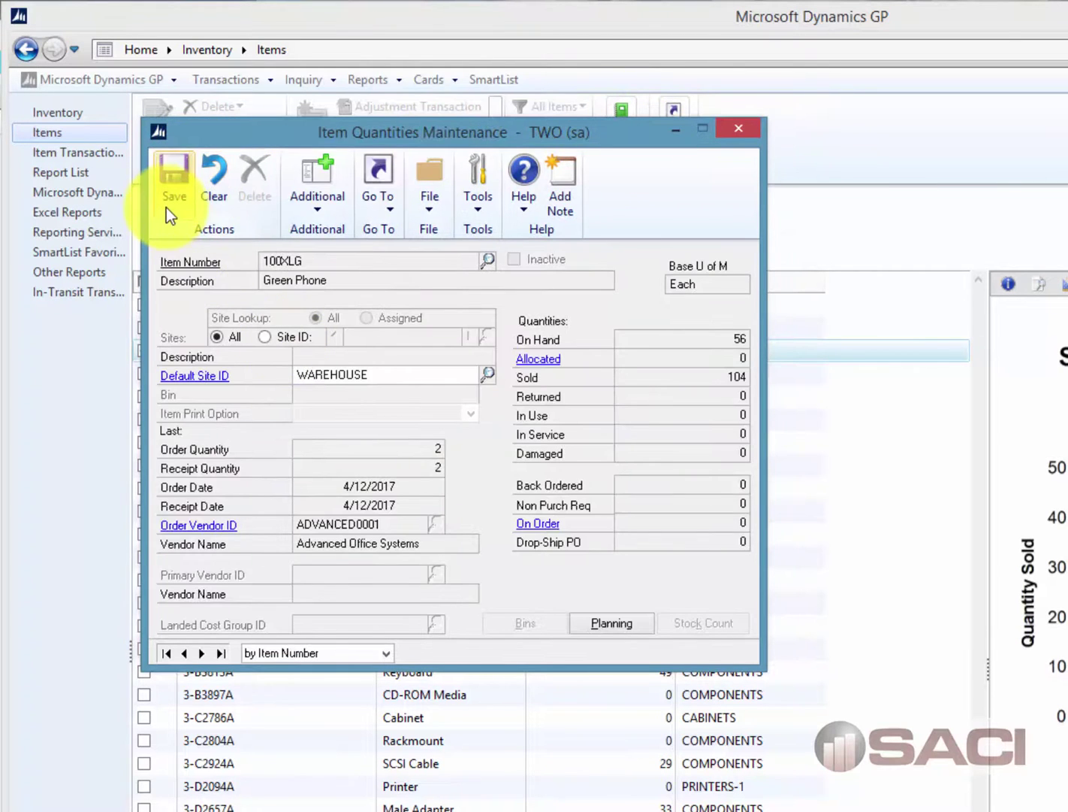
left_click(747, 133)
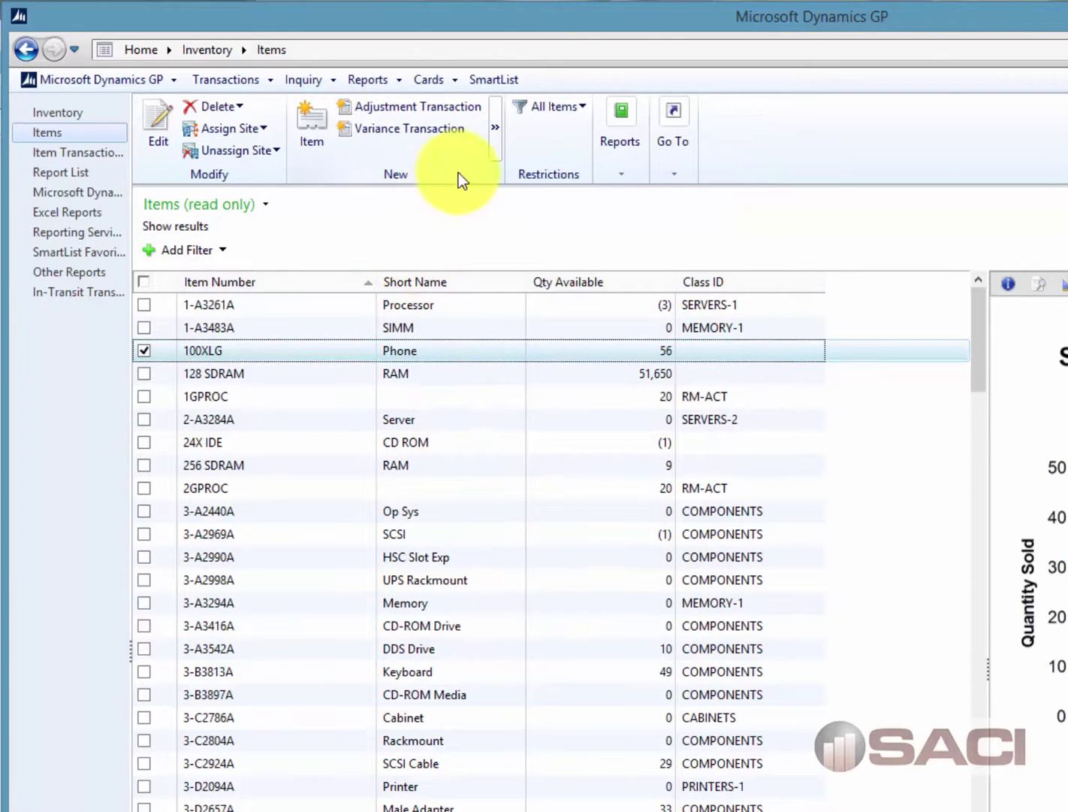
left_click(494, 129)
mouse_move(579, 179)
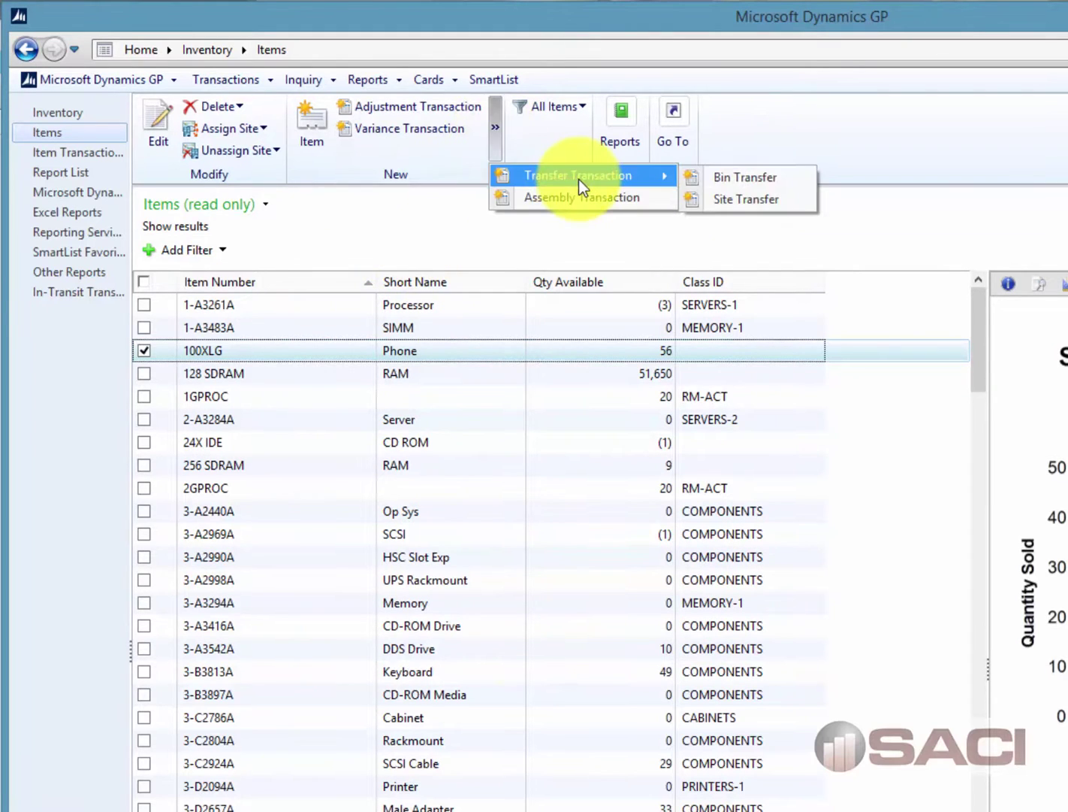
left_click(726, 178)
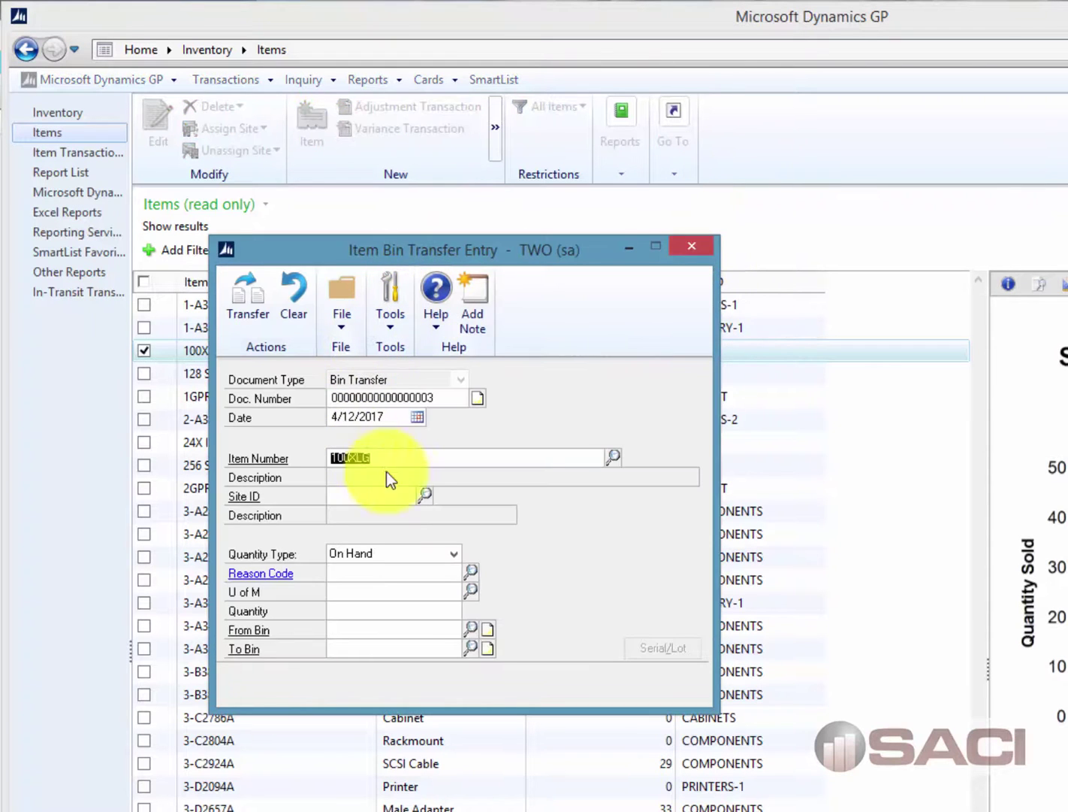
left_click(389, 496)
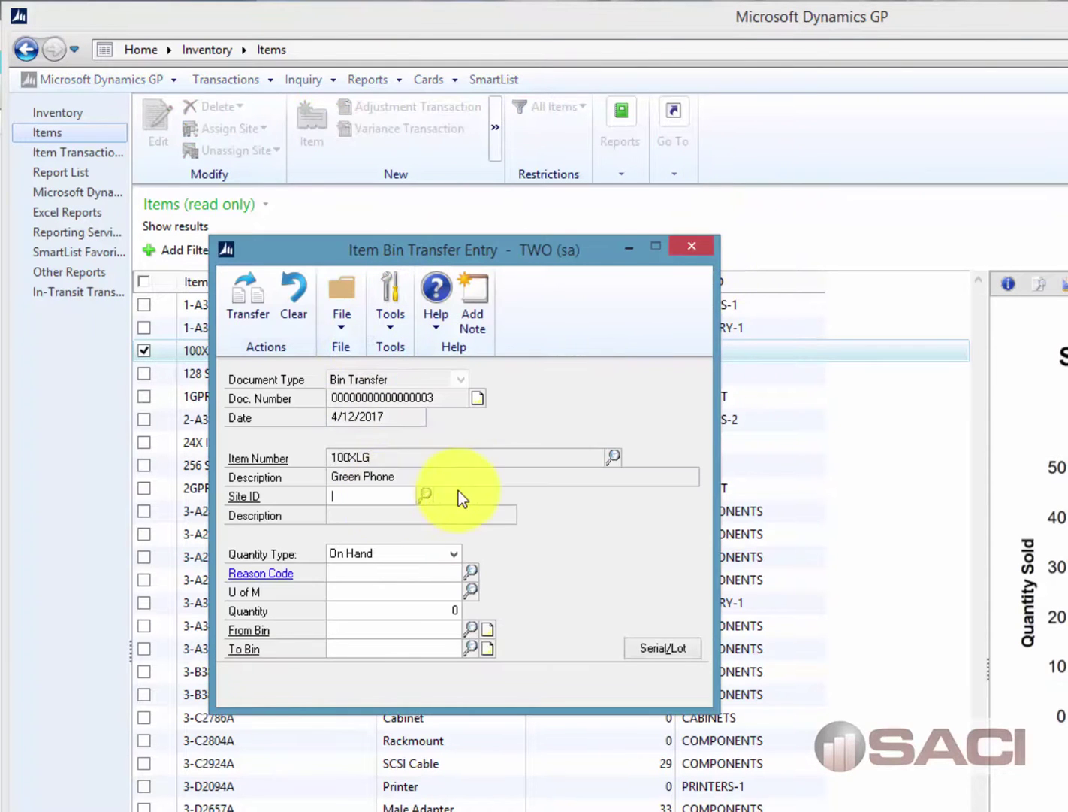
Set the bin transfer's site to WAREHOUSE.
left_click(426, 494)
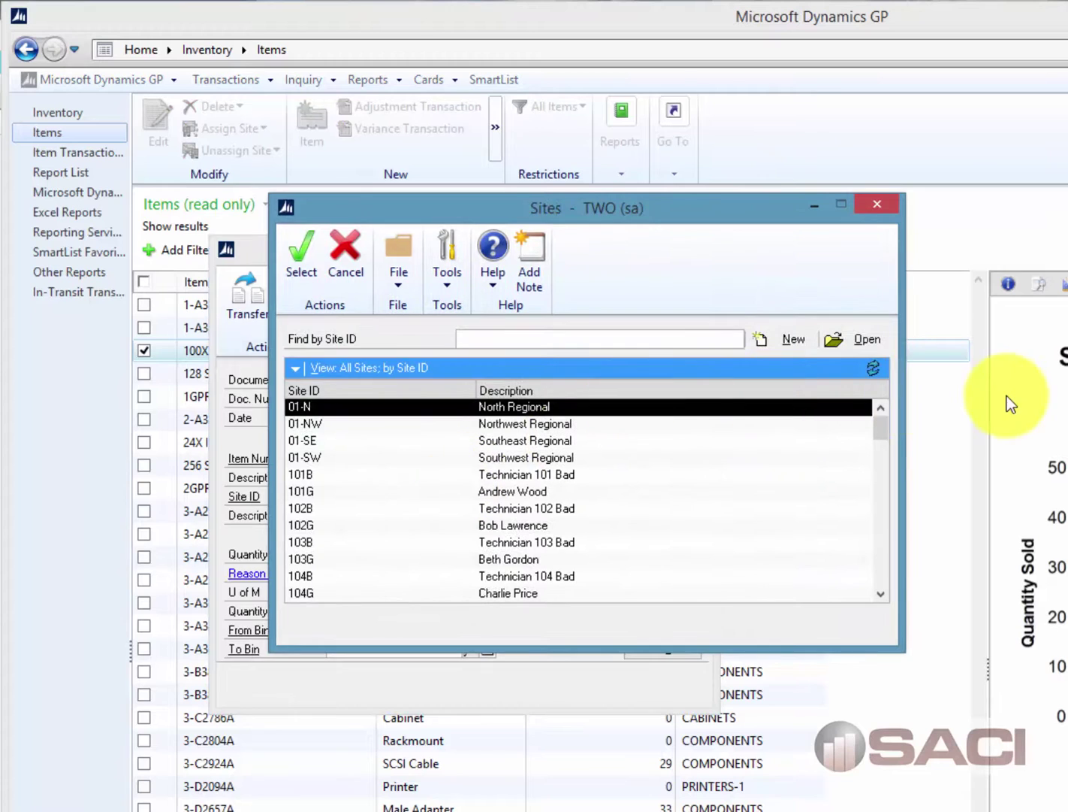
left_click(536, 342)
type("w")
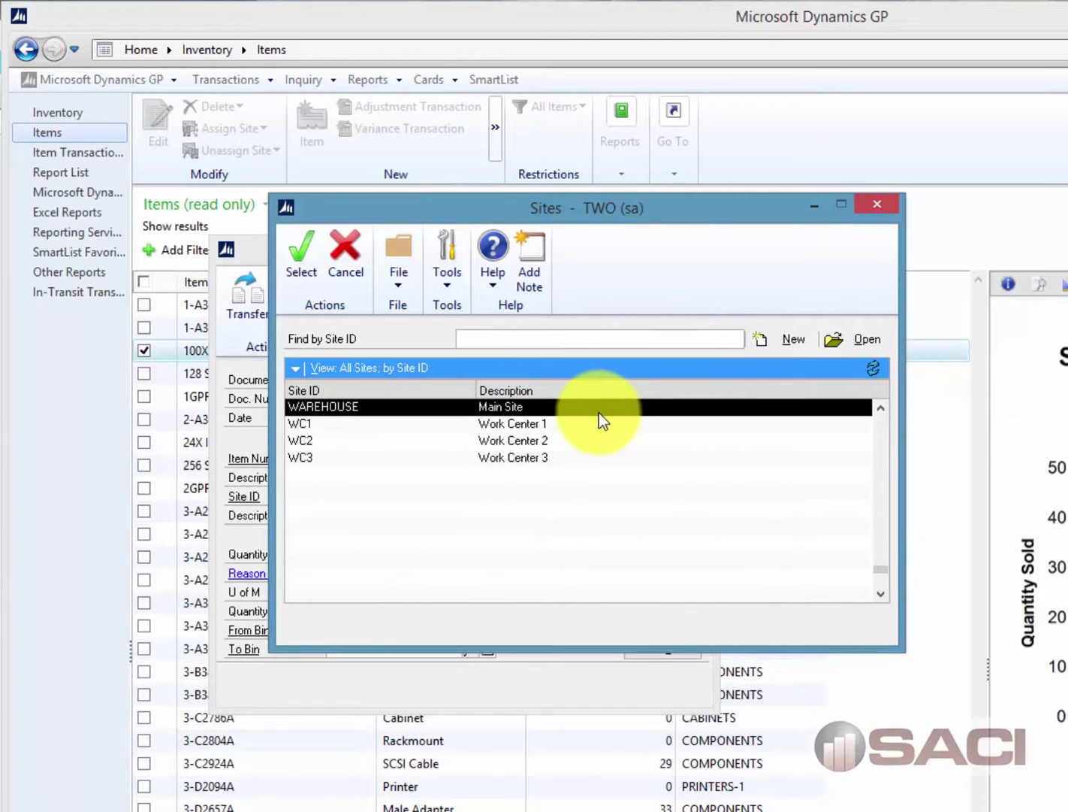
double_click(598, 412)
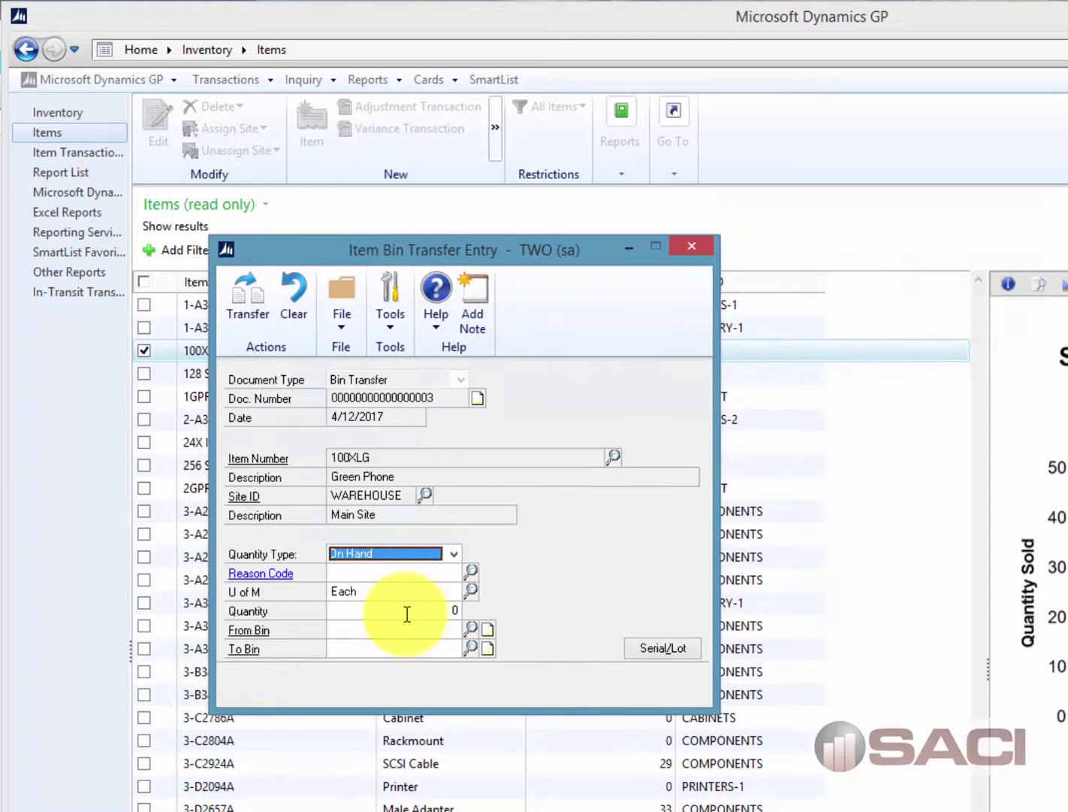
Review an existing reason code in Reason Code Setup, then close it.
left_click(412, 573)
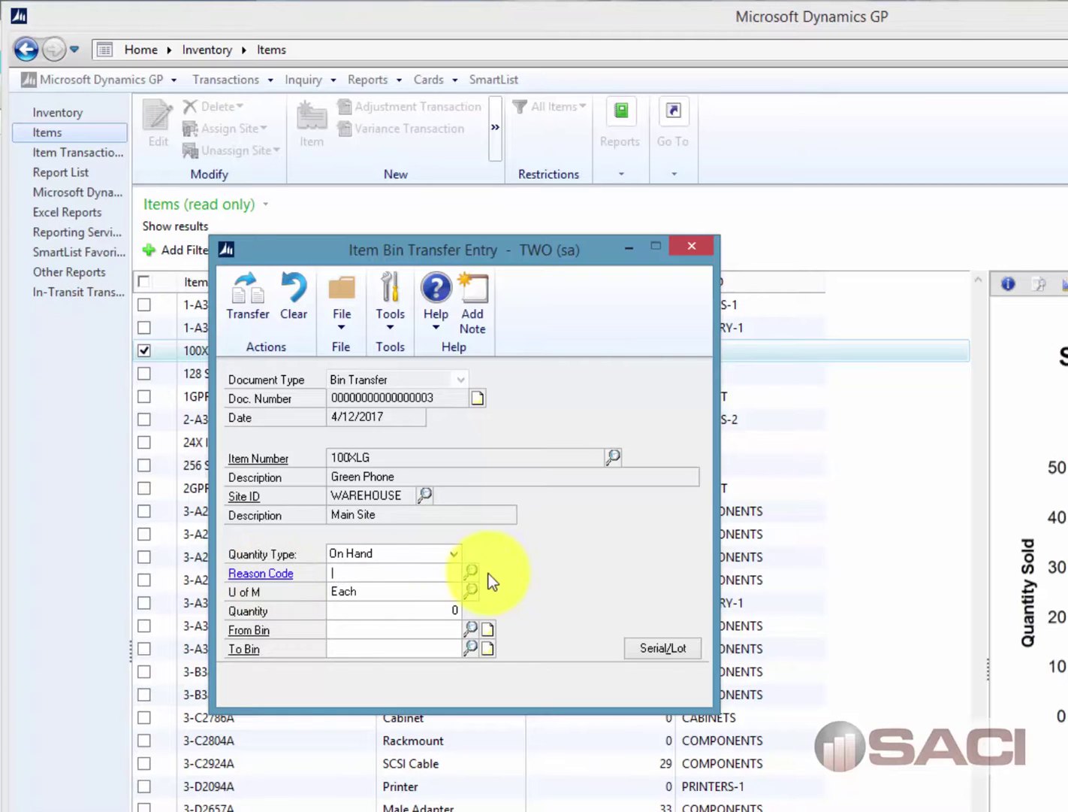
left_click(284, 576)
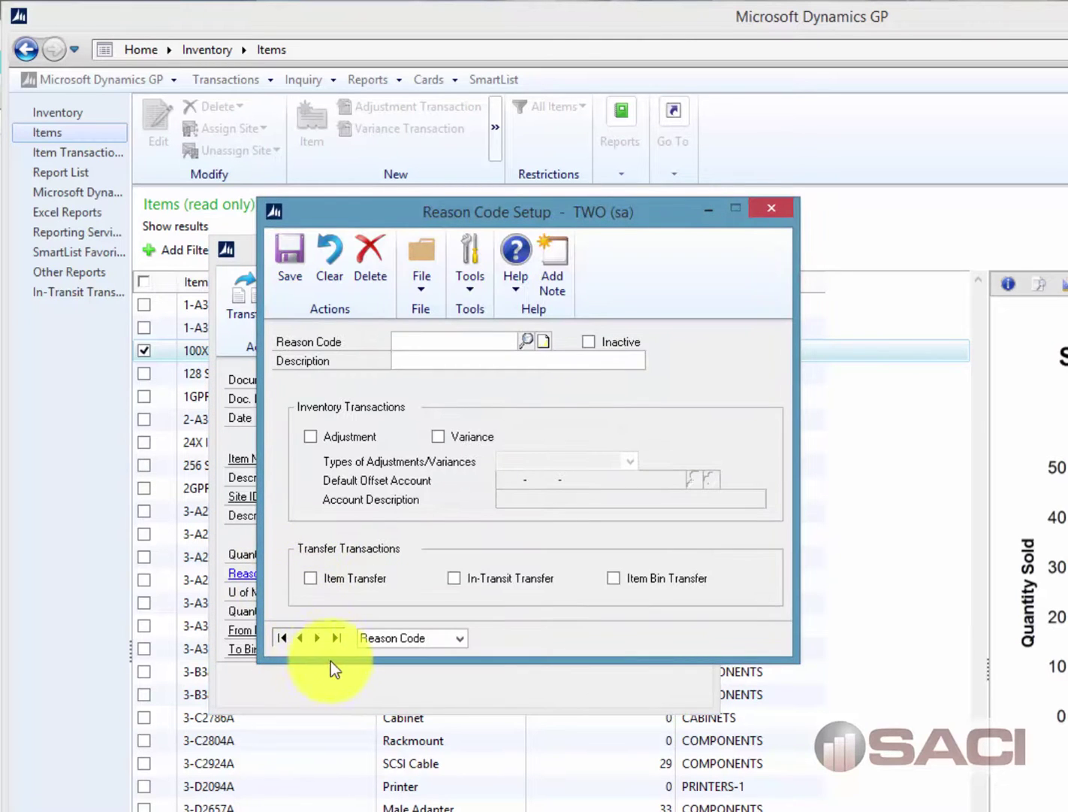
left_click(331, 644)
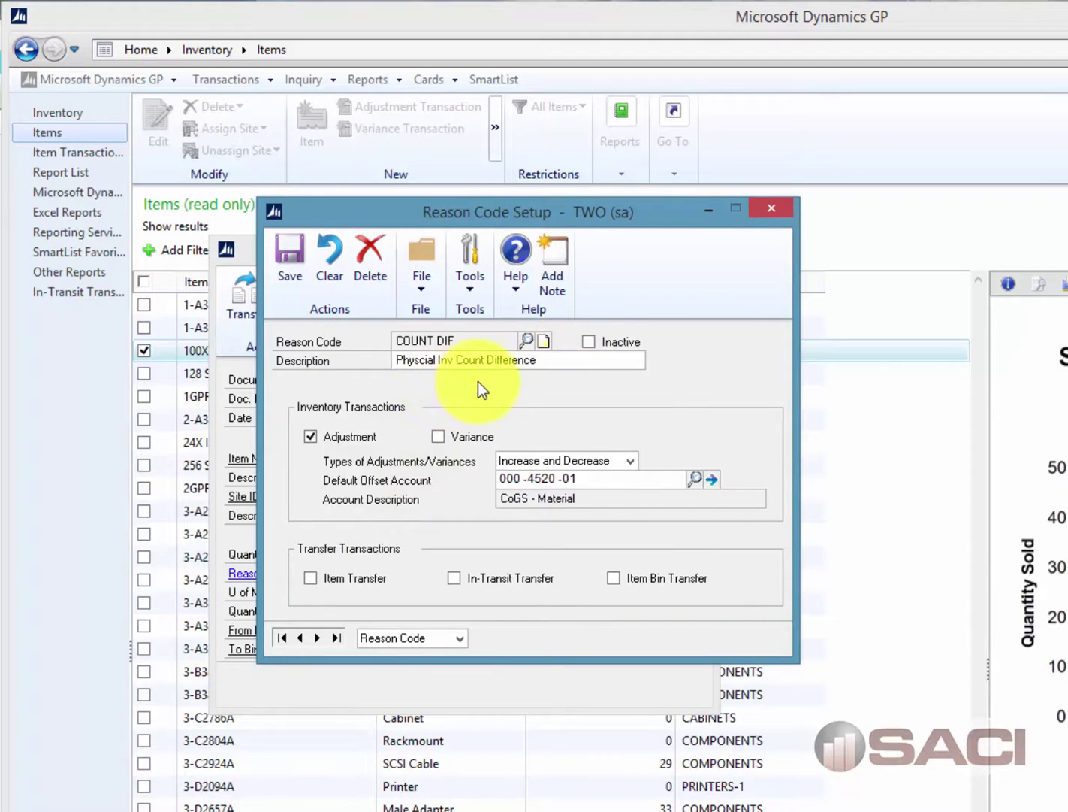
left_click(764, 205)
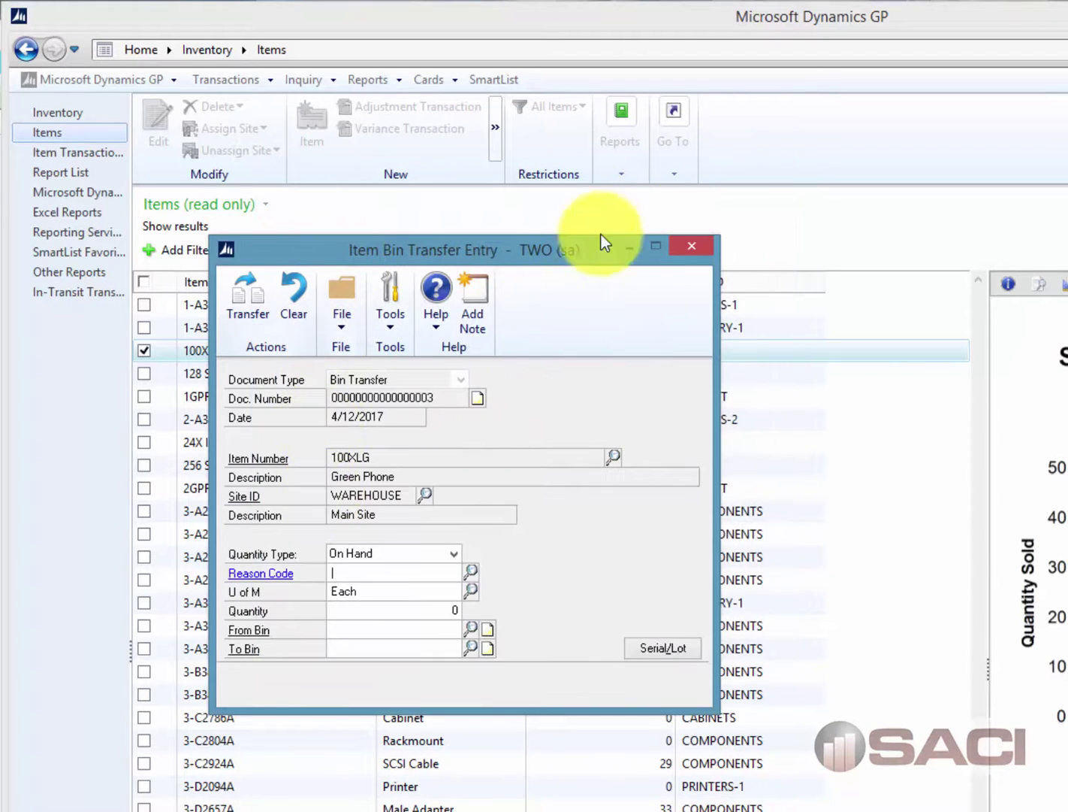
left_click(689, 246)
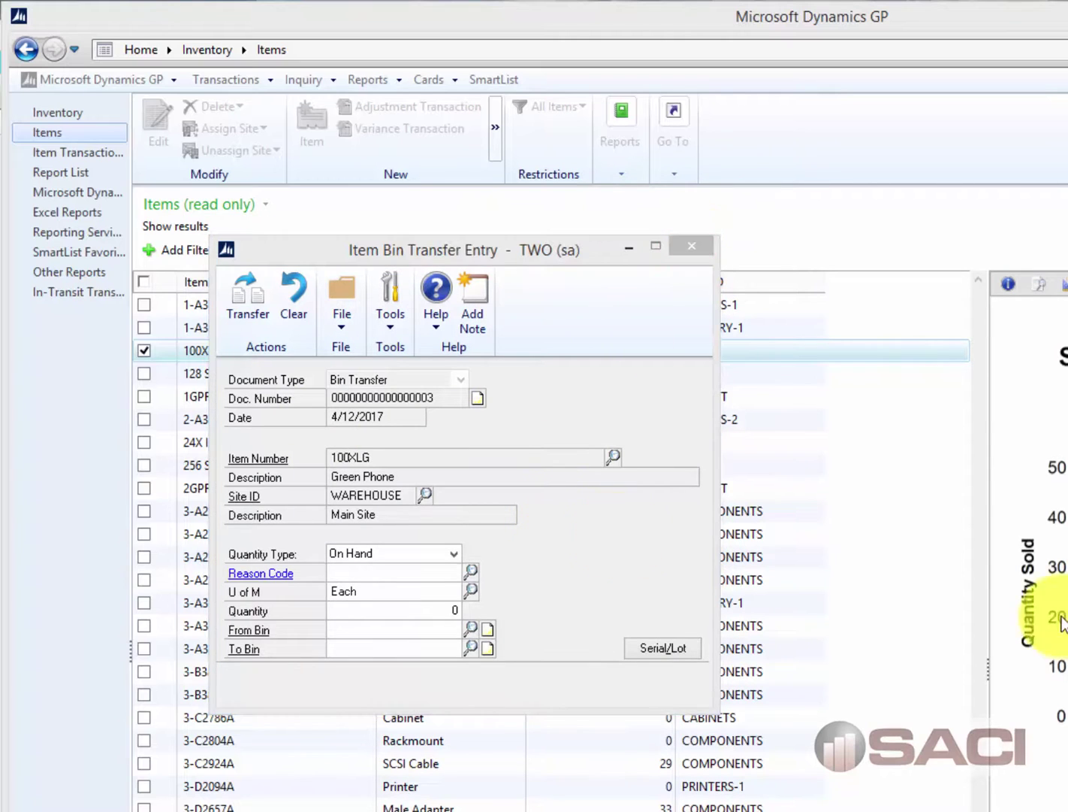
Enter transfer quantity 10 with source bin E01S3.
left_click(407, 609)
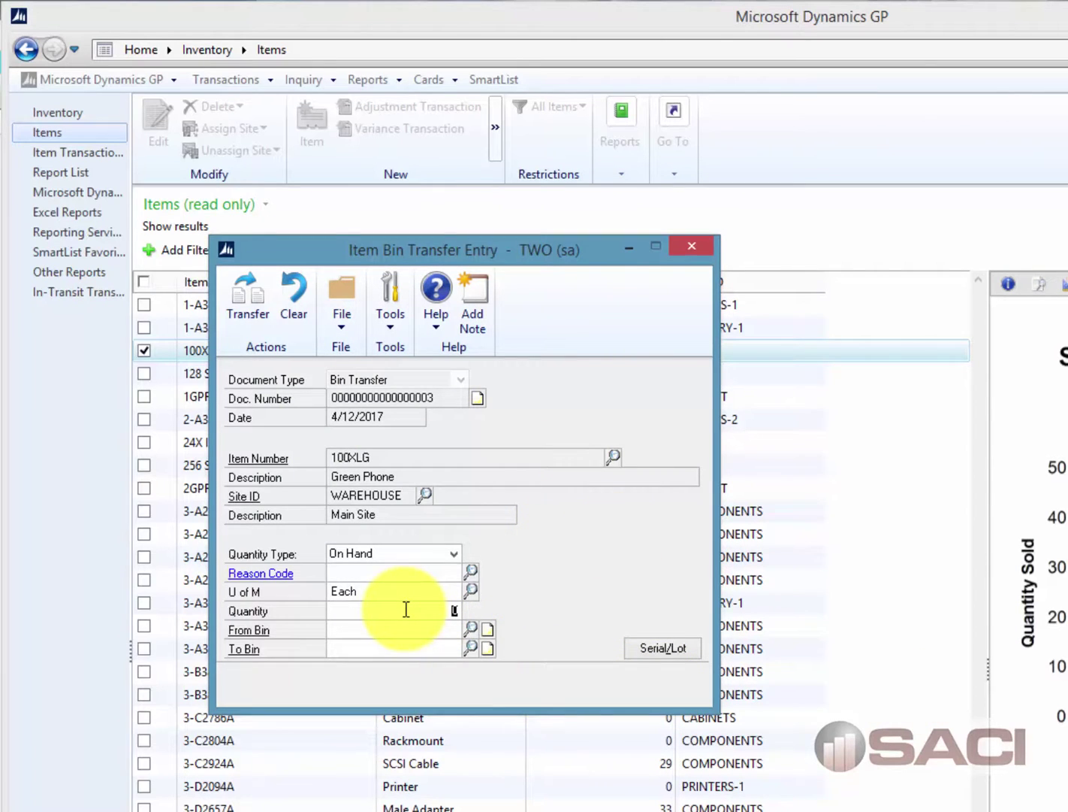
type("10")
key("Tab")
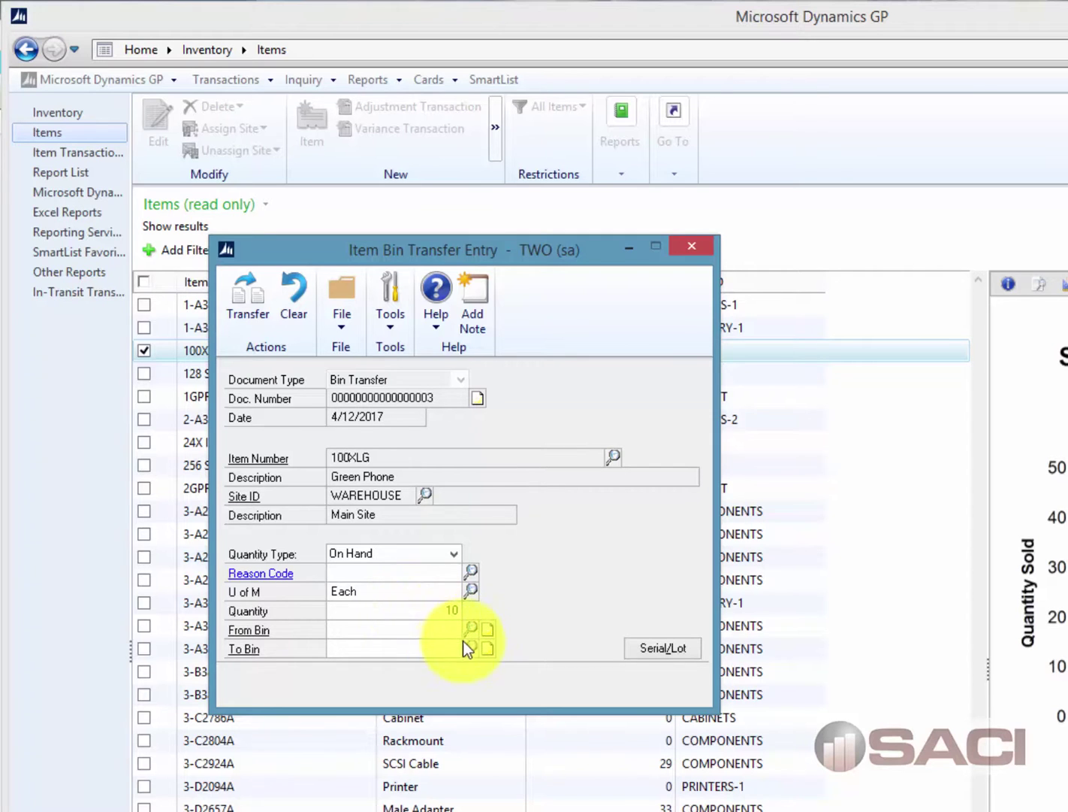
left_click(470, 628)
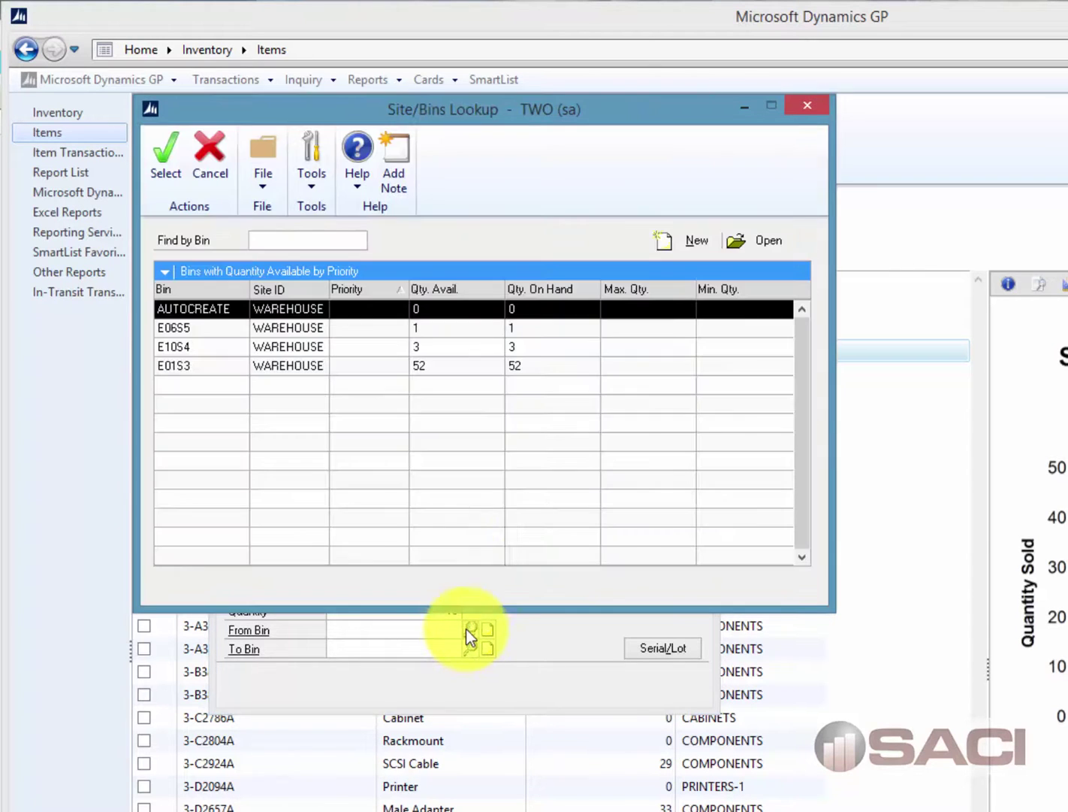
double_click(316, 368)
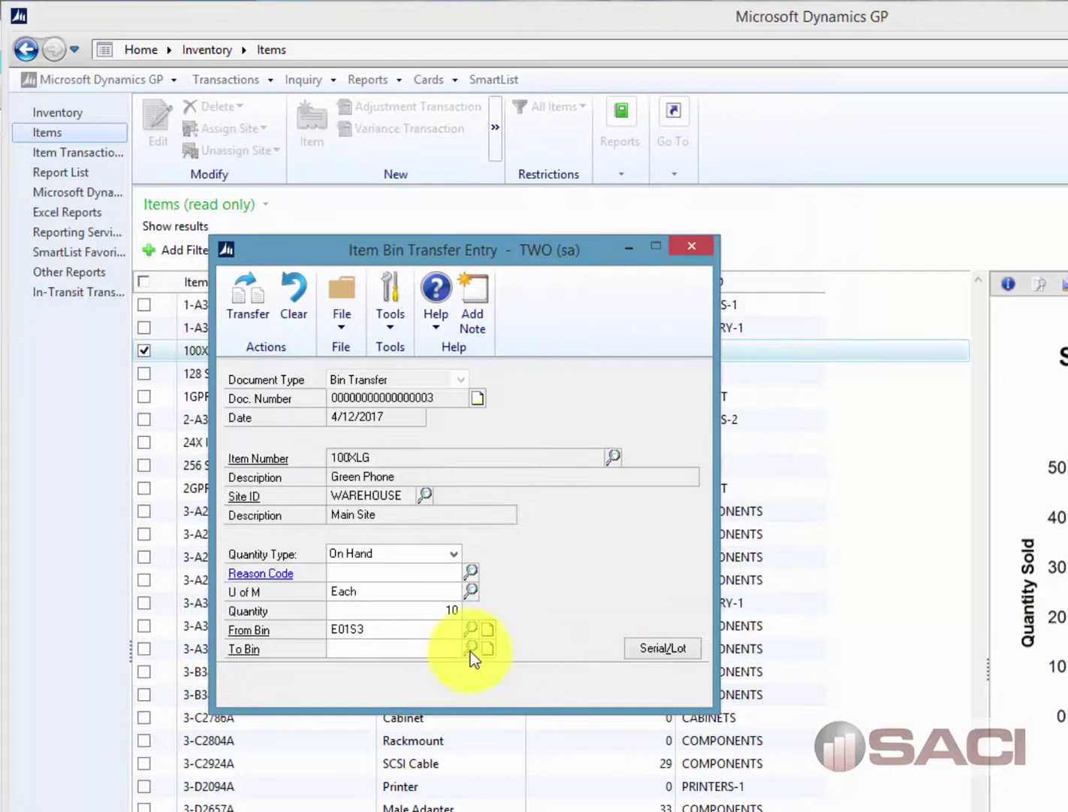
left_click(469, 647)
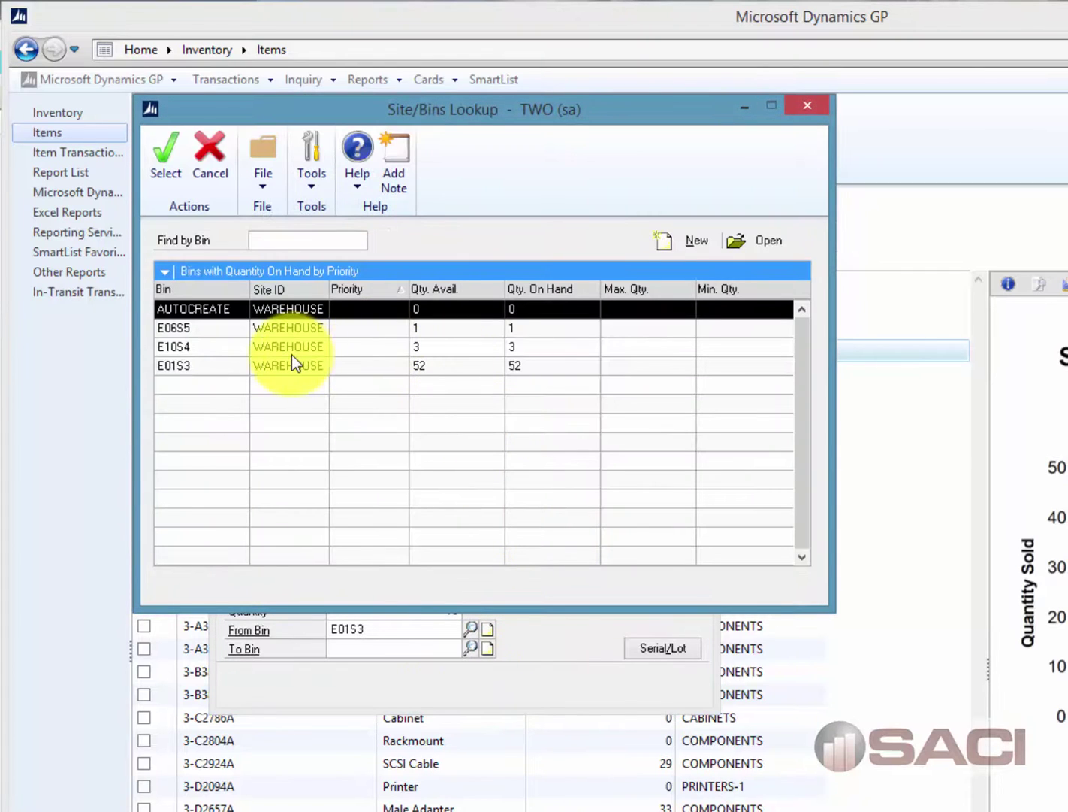
Set destination bin E10S4 and add serials 00083–00087 to the transfer.
double_click(289, 354)
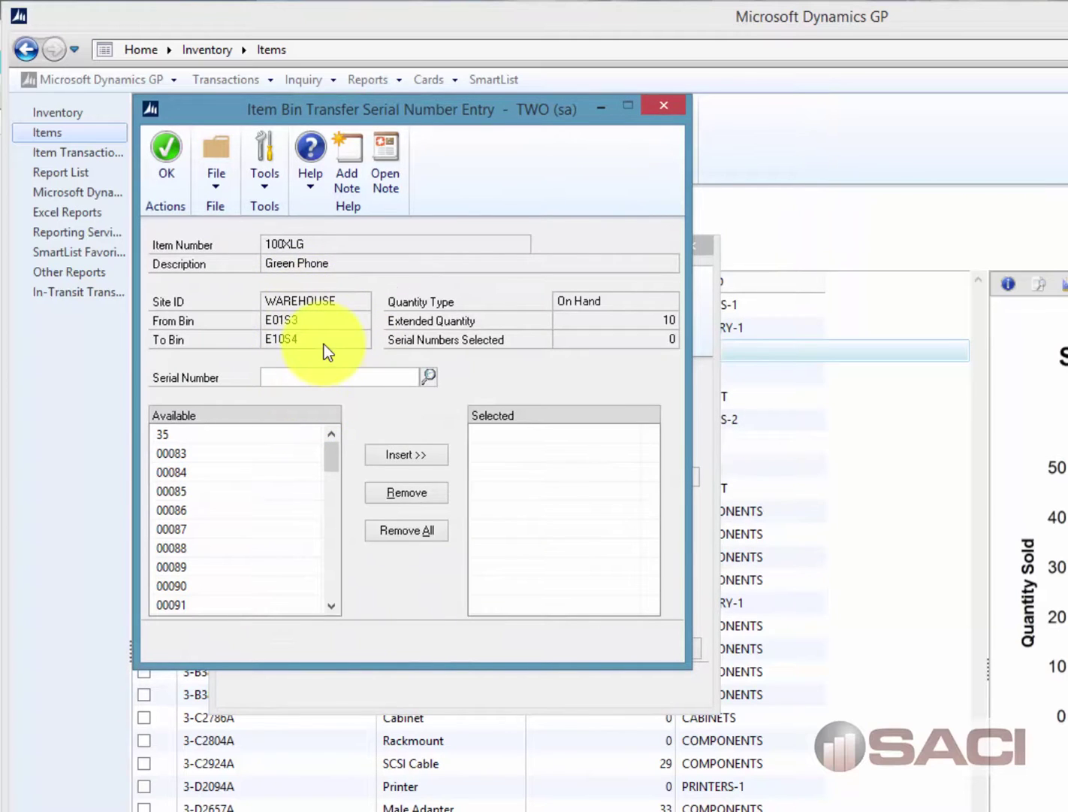
left_click(185, 434)
left_click(413, 459)
left_click(260, 455)
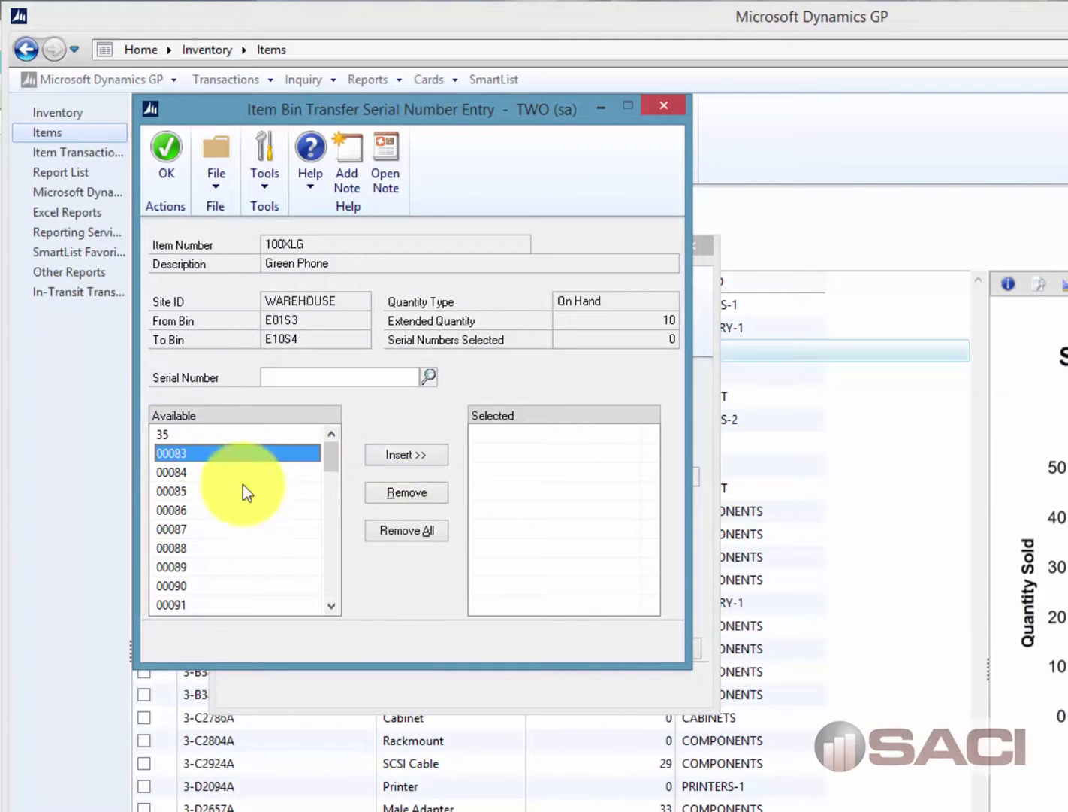
left_click(216, 552)
left_click(203, 453)
left_click(200, 523, "shift")
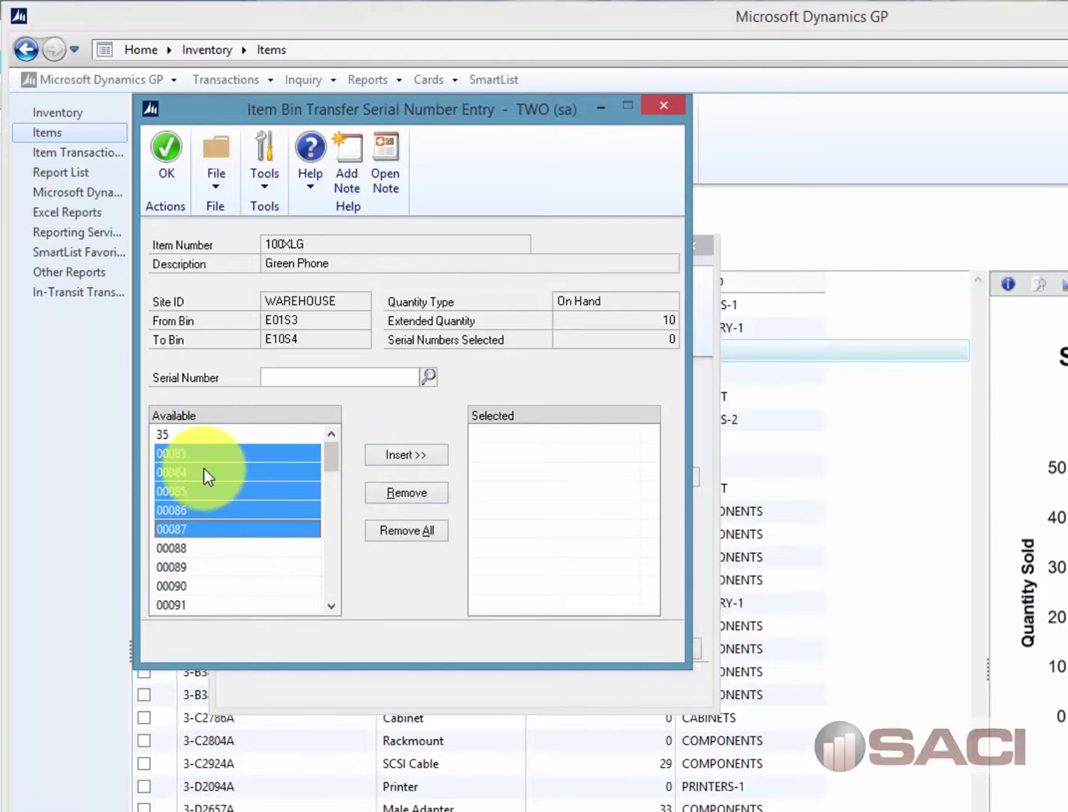
left_click(405, 495)
left_click(409, 459)
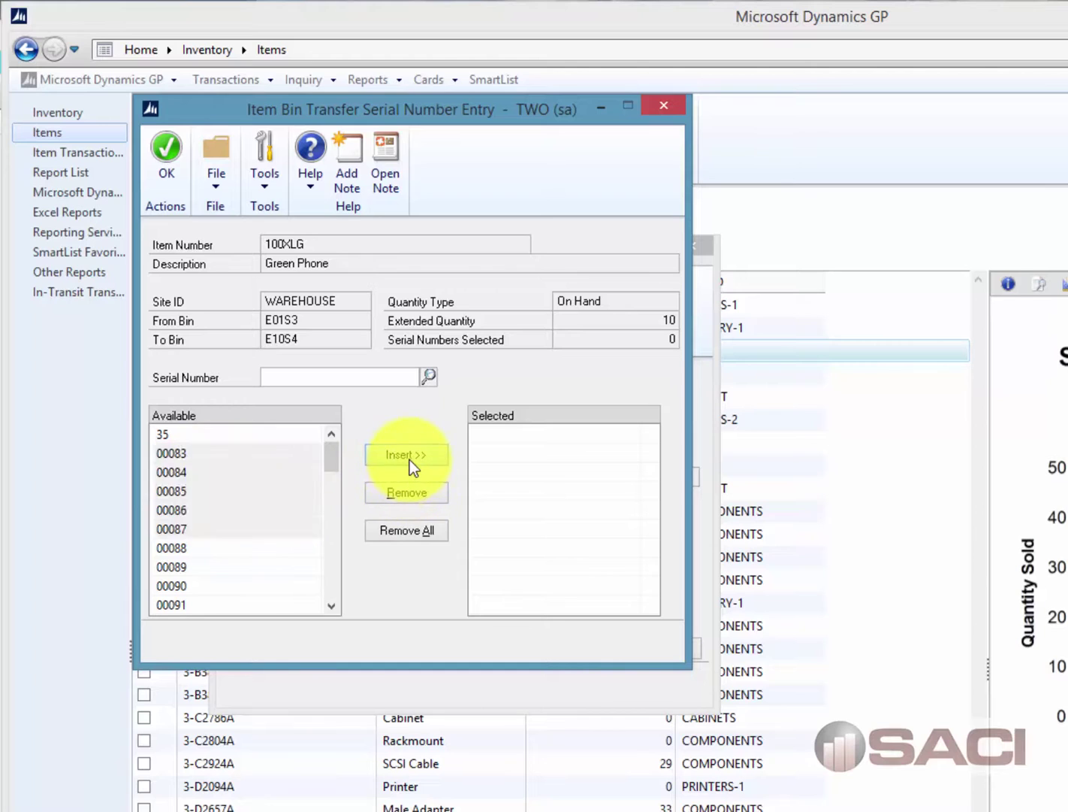
Add serials 00088–00092, confirm the ten serials and process the transfer.
left_click(217, 460)
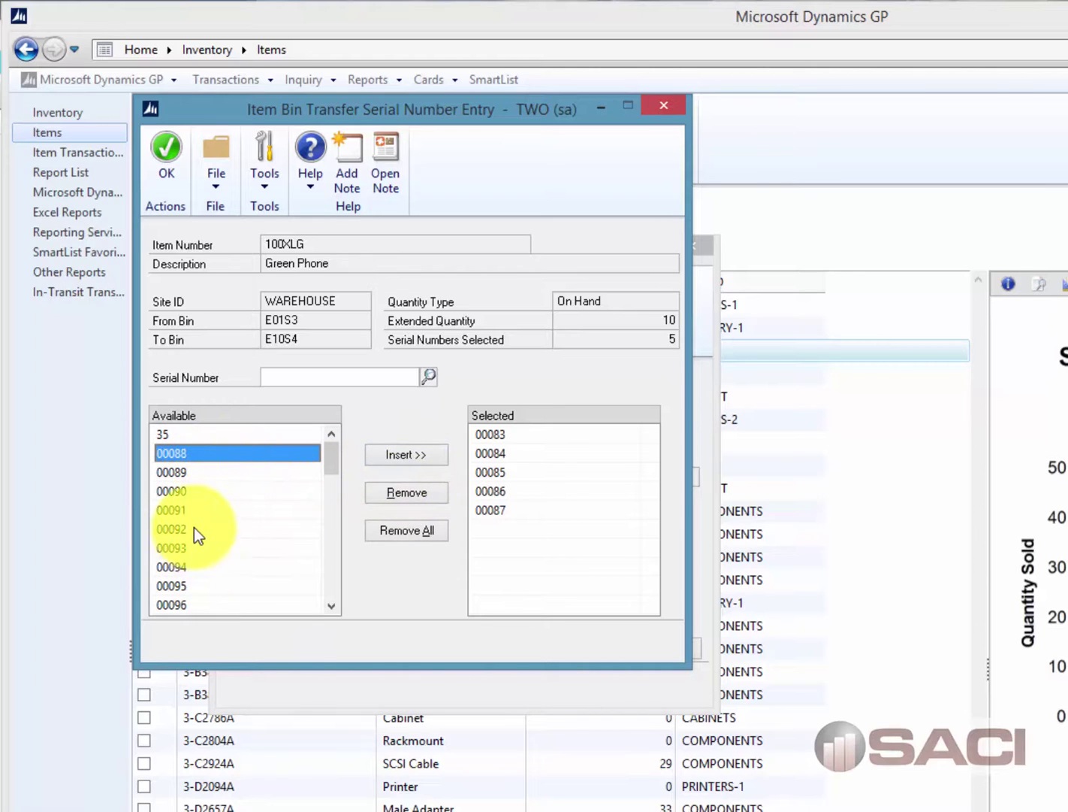
left_click(191, 547, "shift")
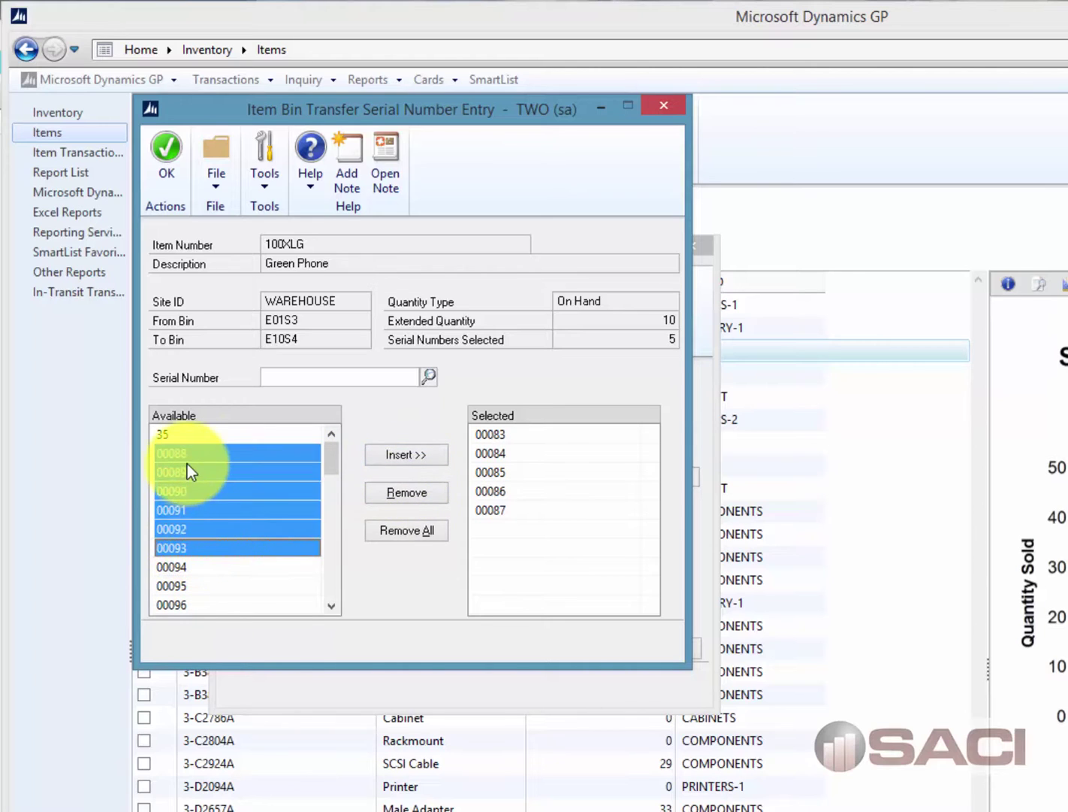
left_click(182, 538)
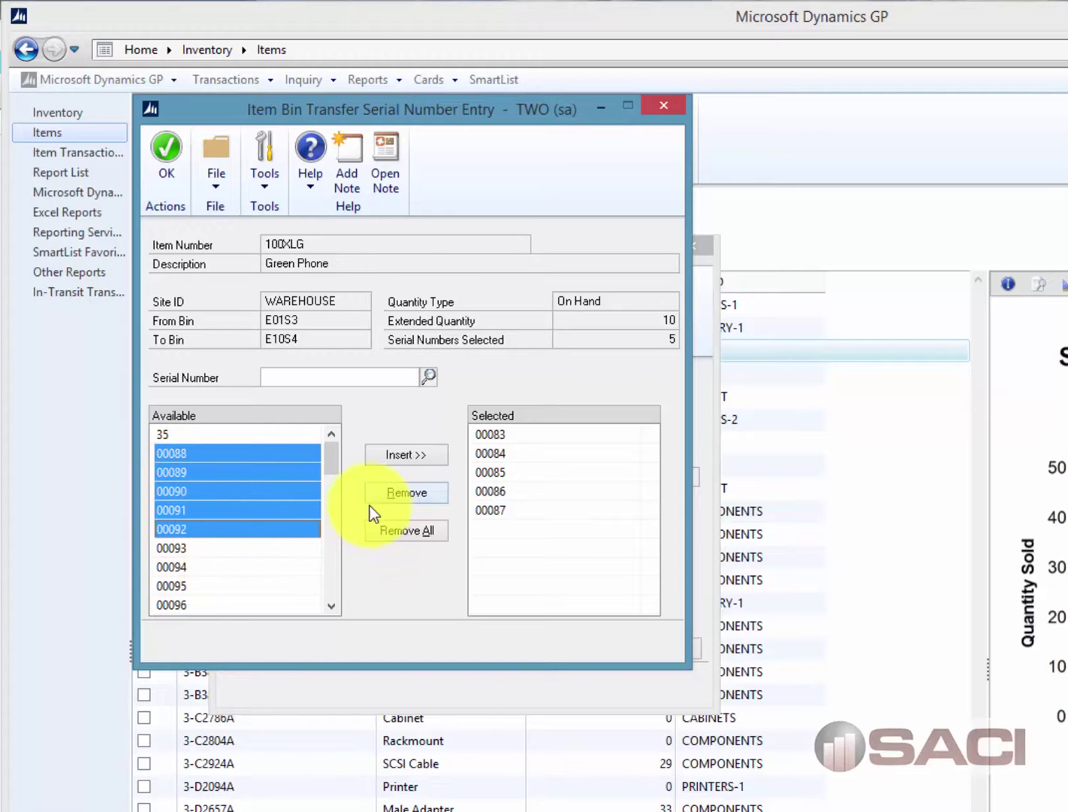
left_click(410, 455)
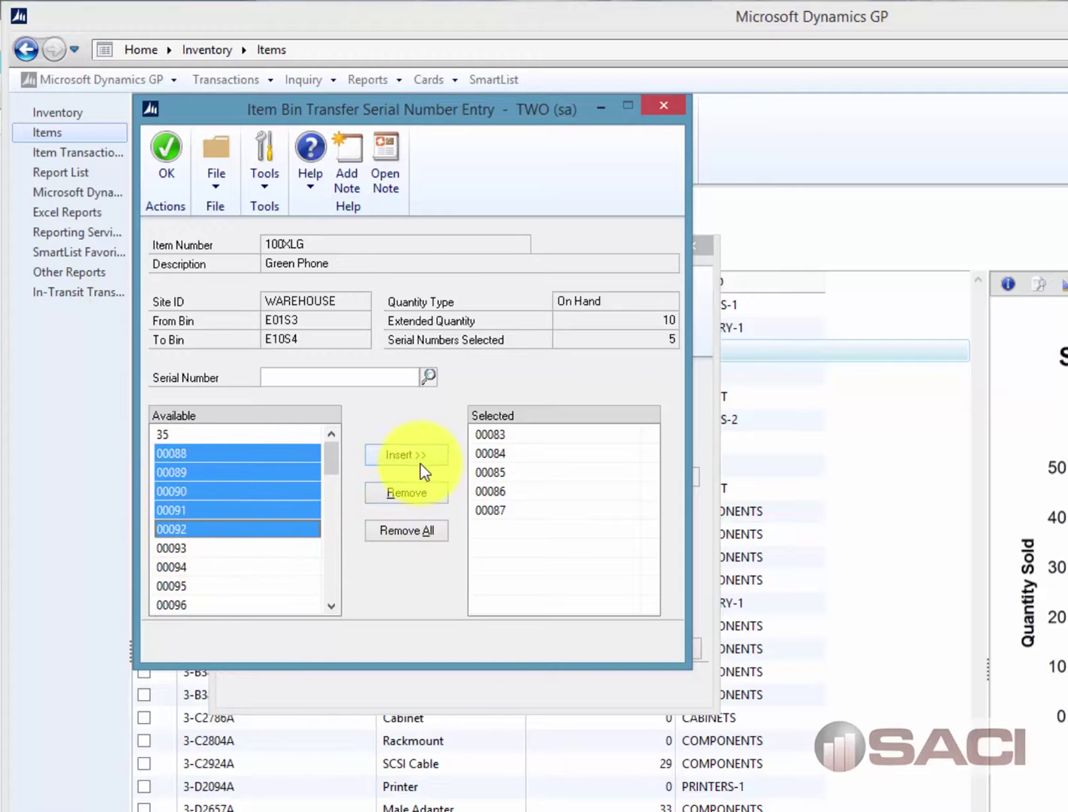
left_click(178, 153)
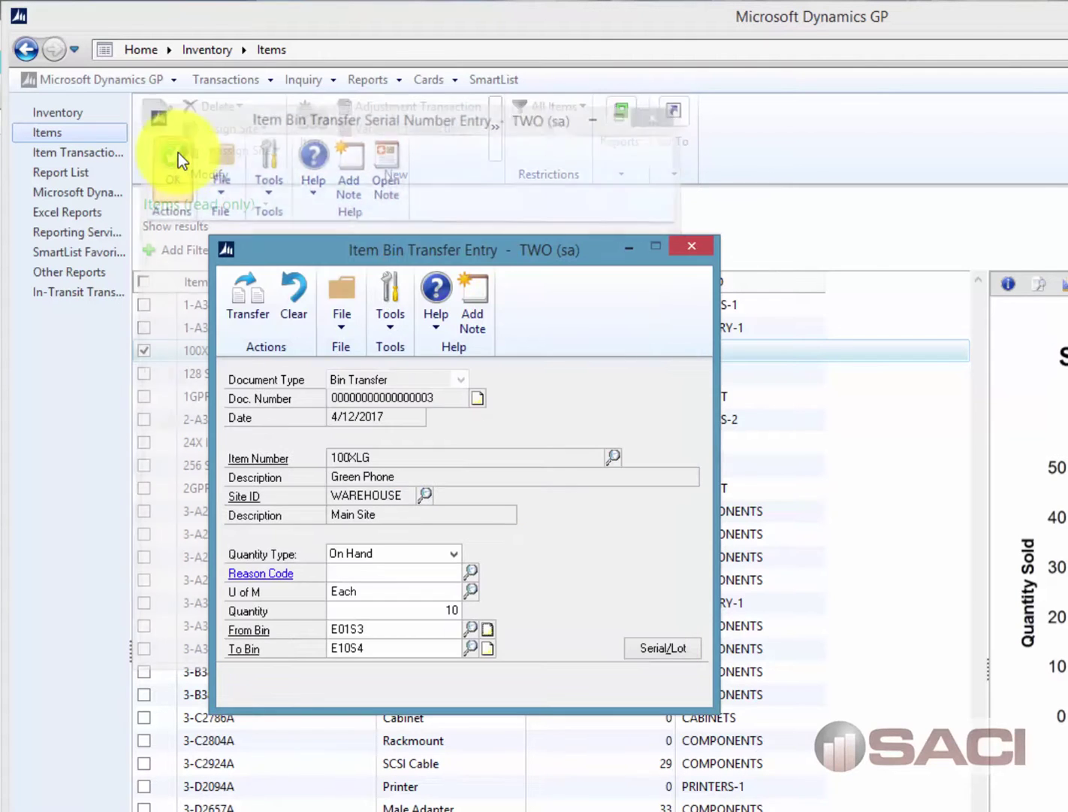
left_click(259, 312)
left_click(692, 246)
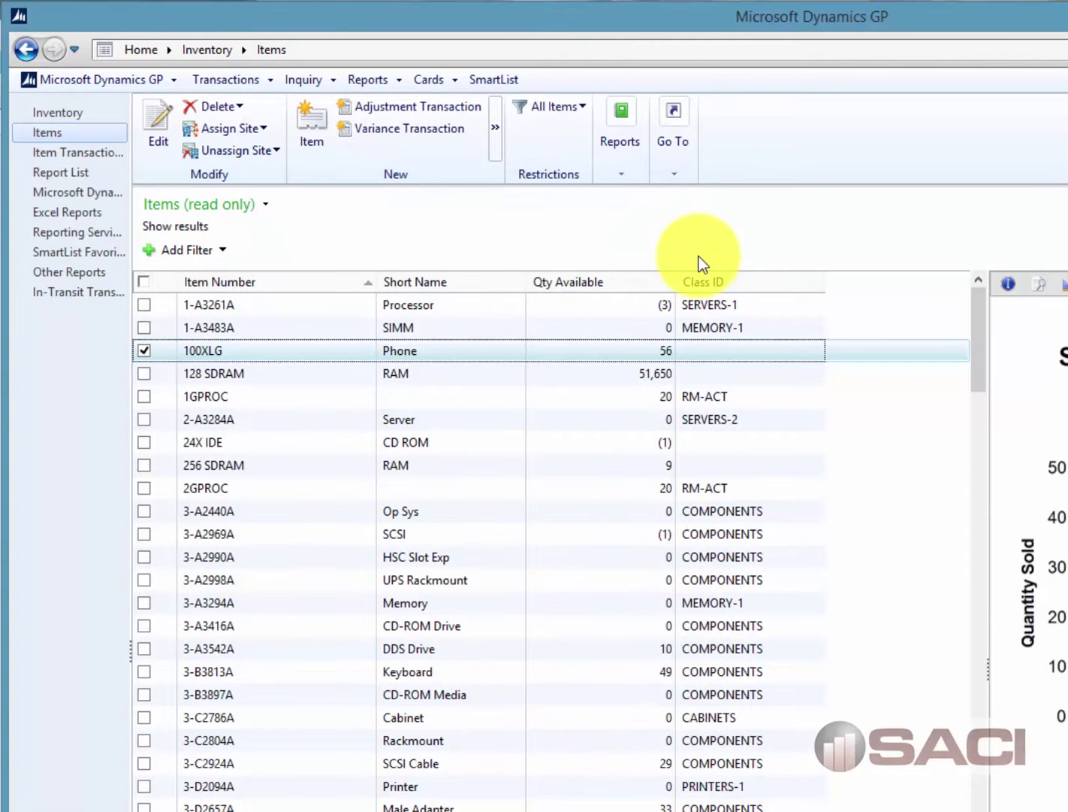